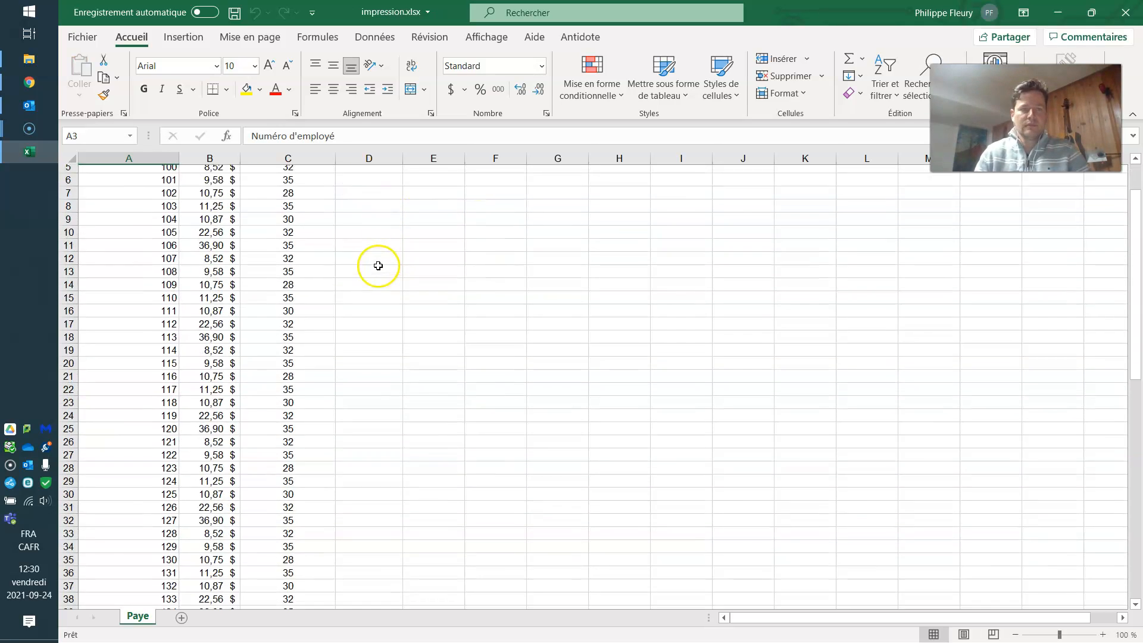
# Look over the payroll rows on the Paye sheet and enter "Données" in cell G8.
pyautogui.scroll(-10, 377, 267)
pyautogui.scroll(-5, 378, 268)
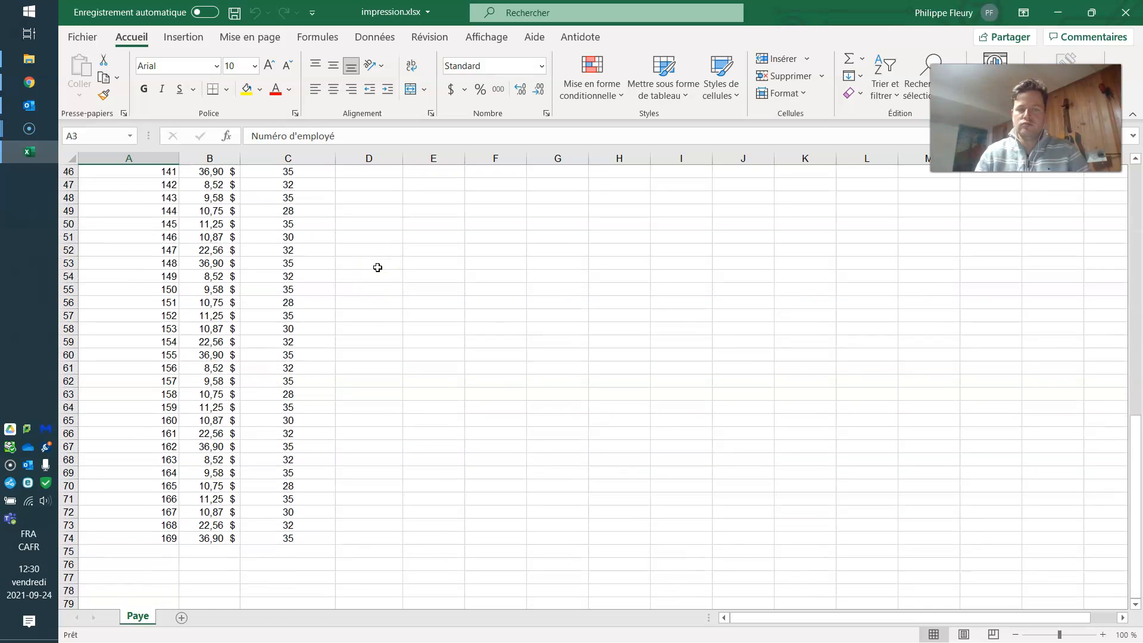
pyautogui.scroll(15, 378, 268)
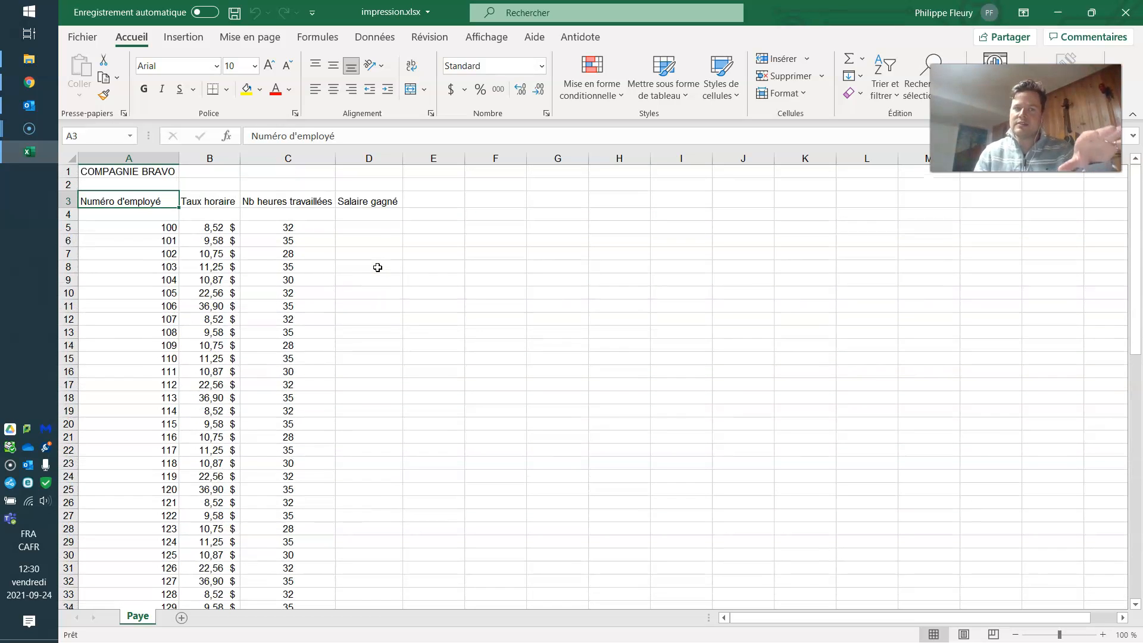
pyautogui.scroll(-16, 378, 267)
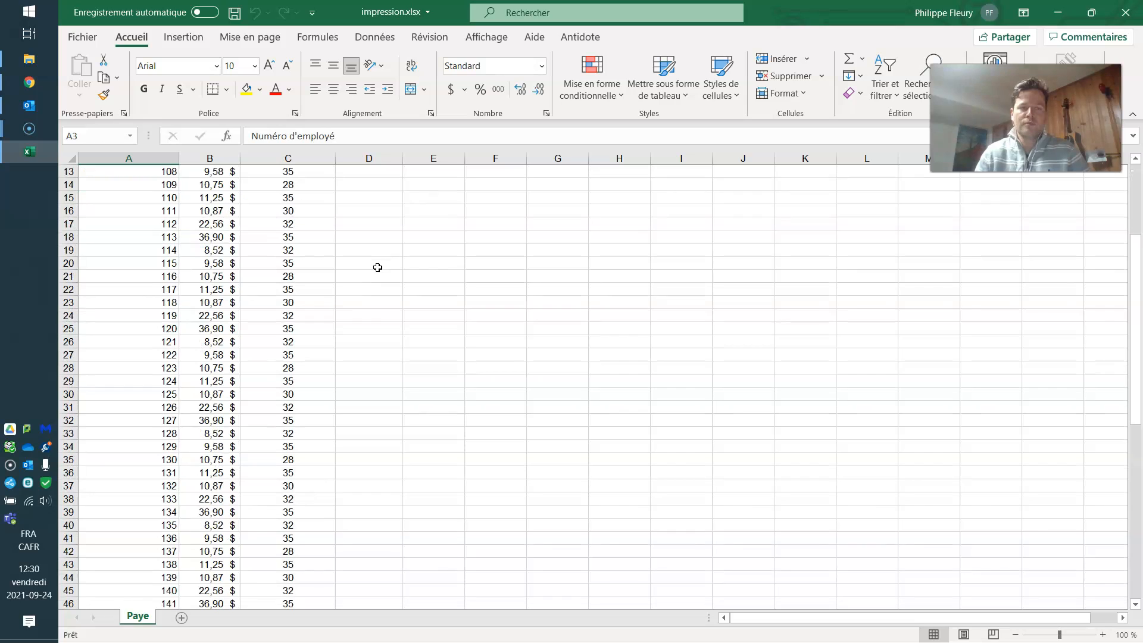
pyautogui.scroll(16, 378, 267)
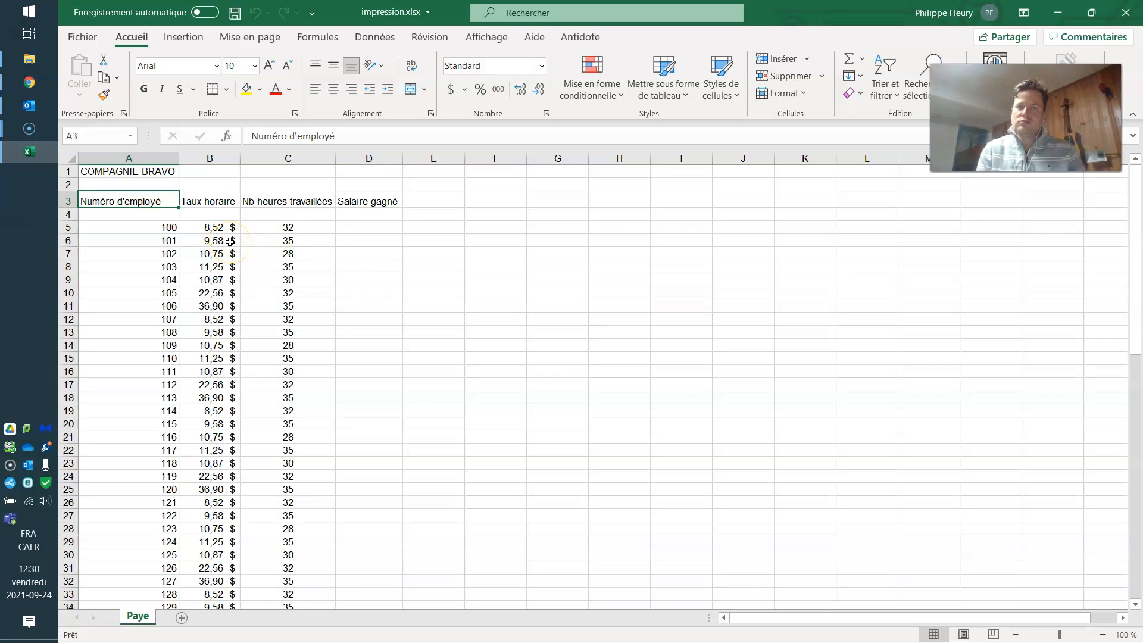
pyautogui.click(552, 266)
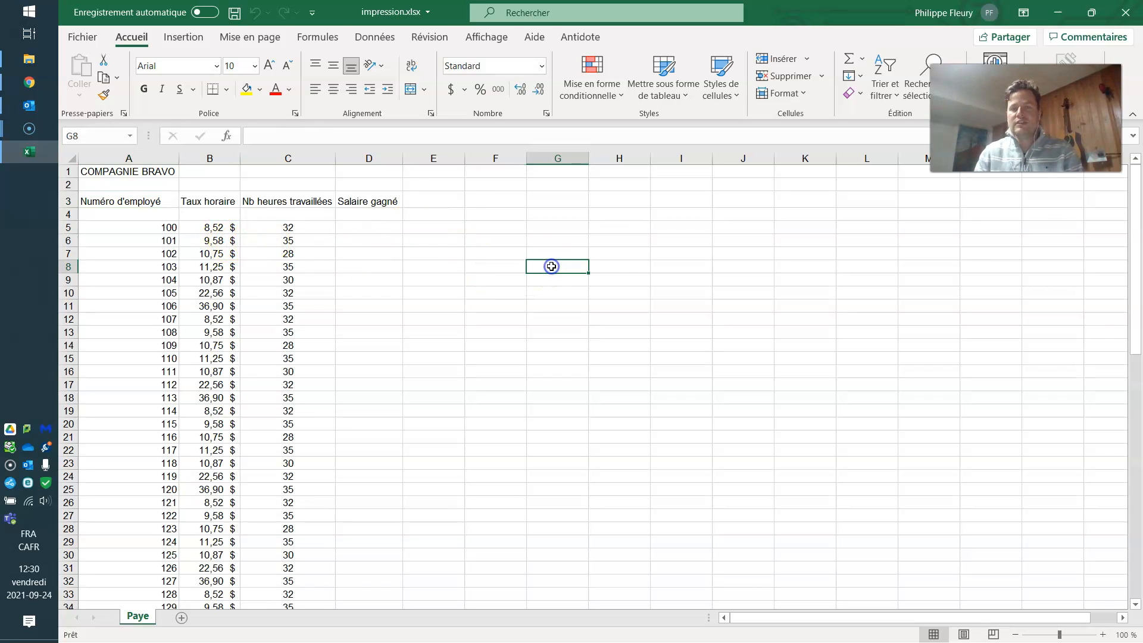
pyautogui.write('Données')
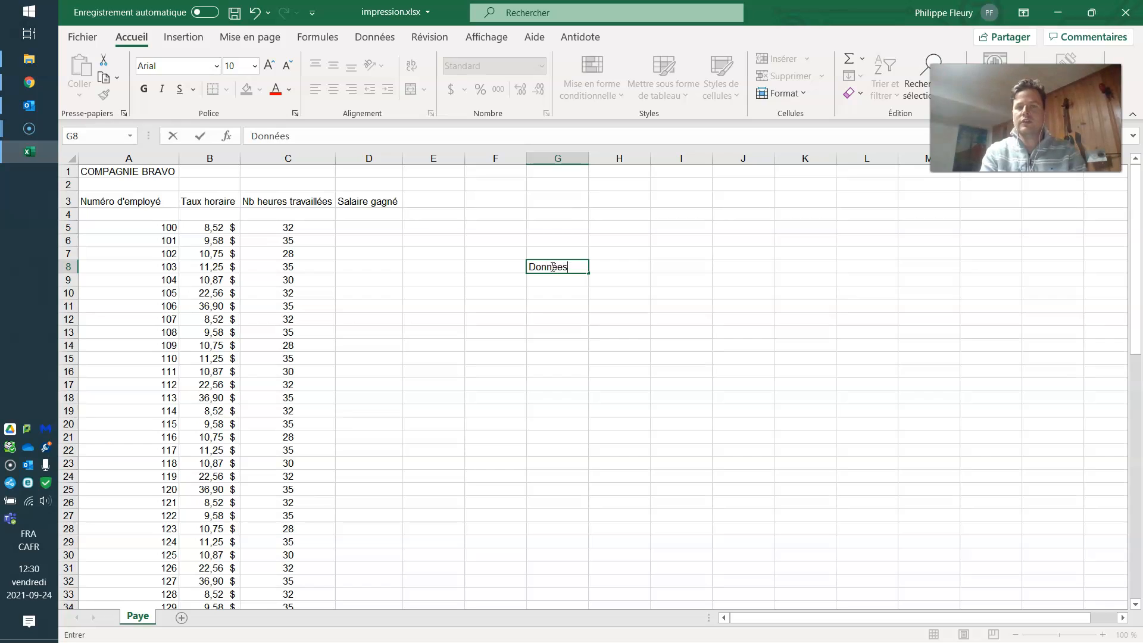
pyautogui.press('Return')
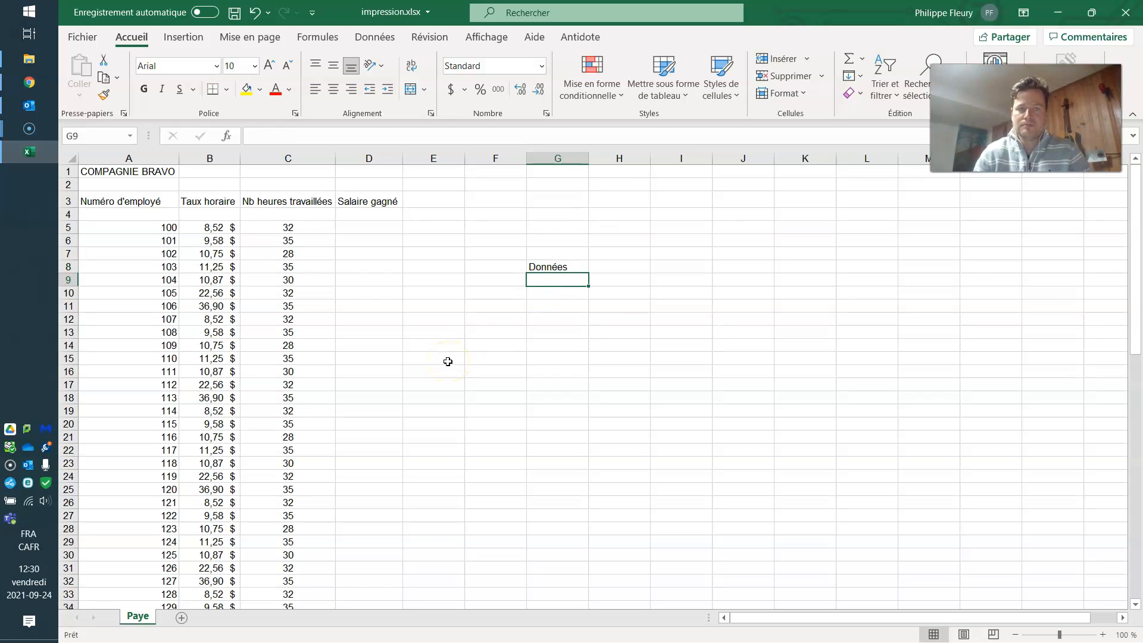
# Page through the print preview and examine the page break between columns F and G on the sheet.
pyautogui.click(87, 38)
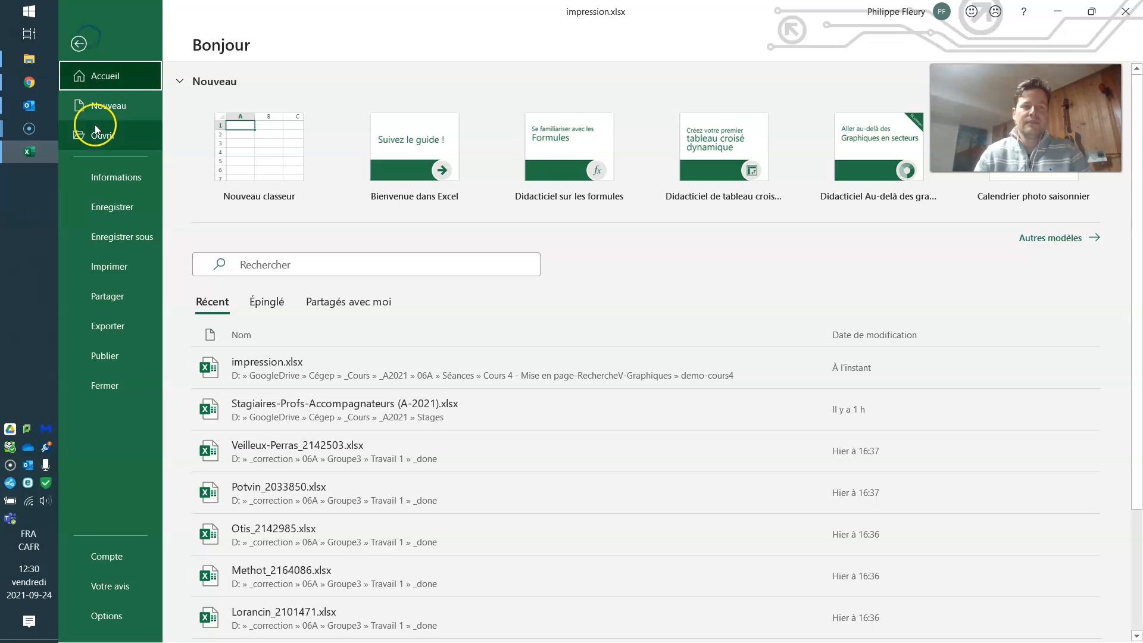
pyautogui.click(103, 267)
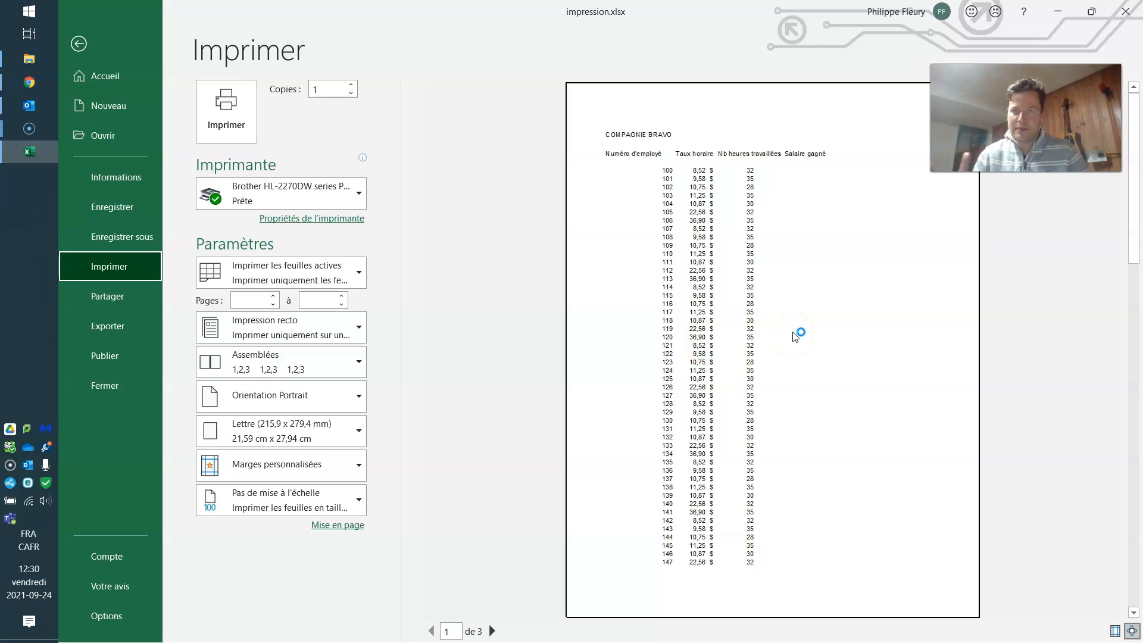
pyautogui.click(783, 298)
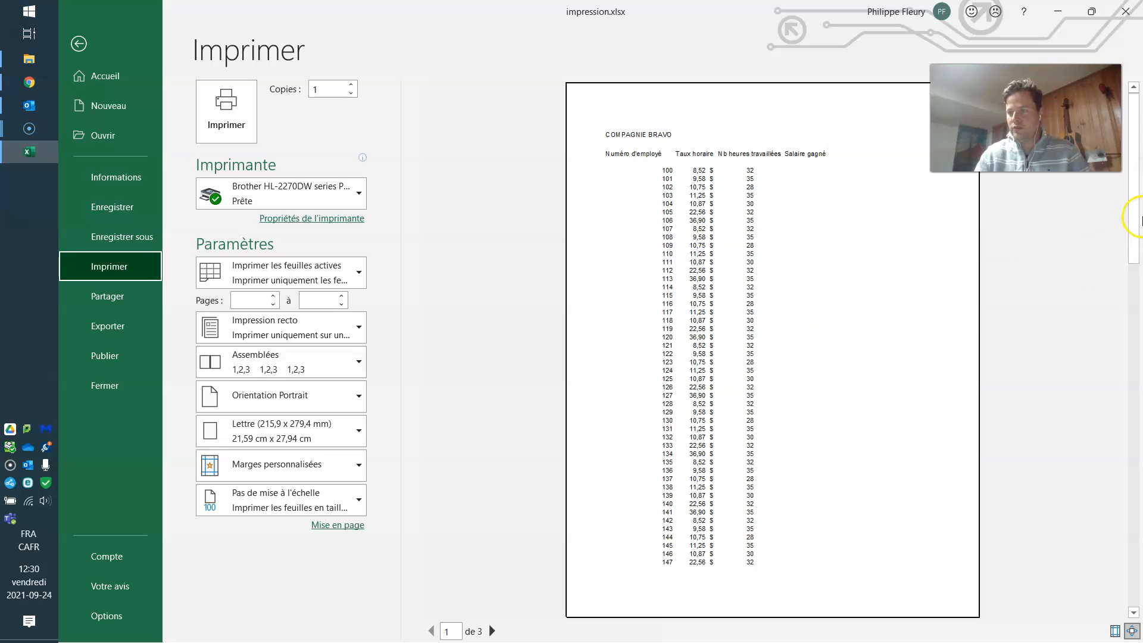
pyautogui.moveTo(1132, 211); pyautogui.dragTo(1132, 239)
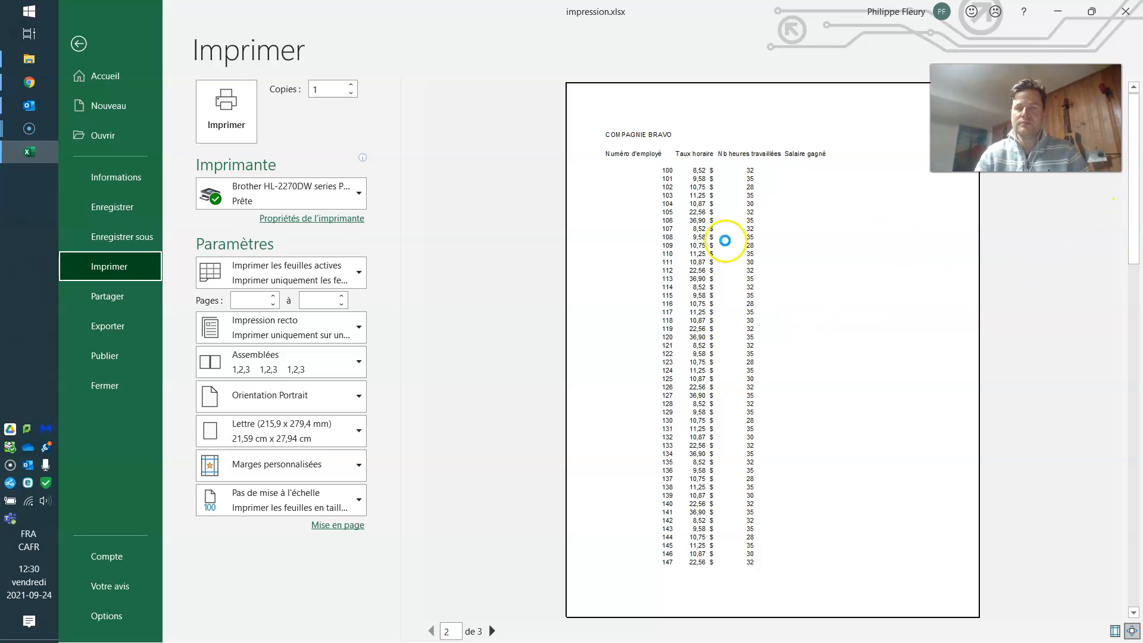
pyautogui.scroll(-5, 724, 240)
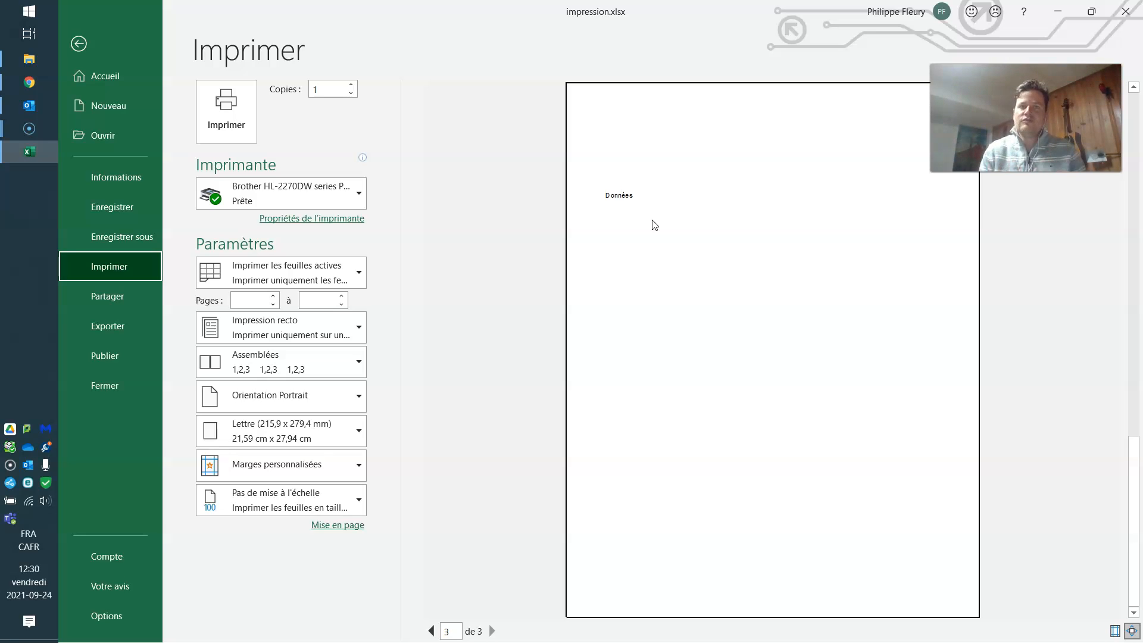
pyautogui.click(79, 43)
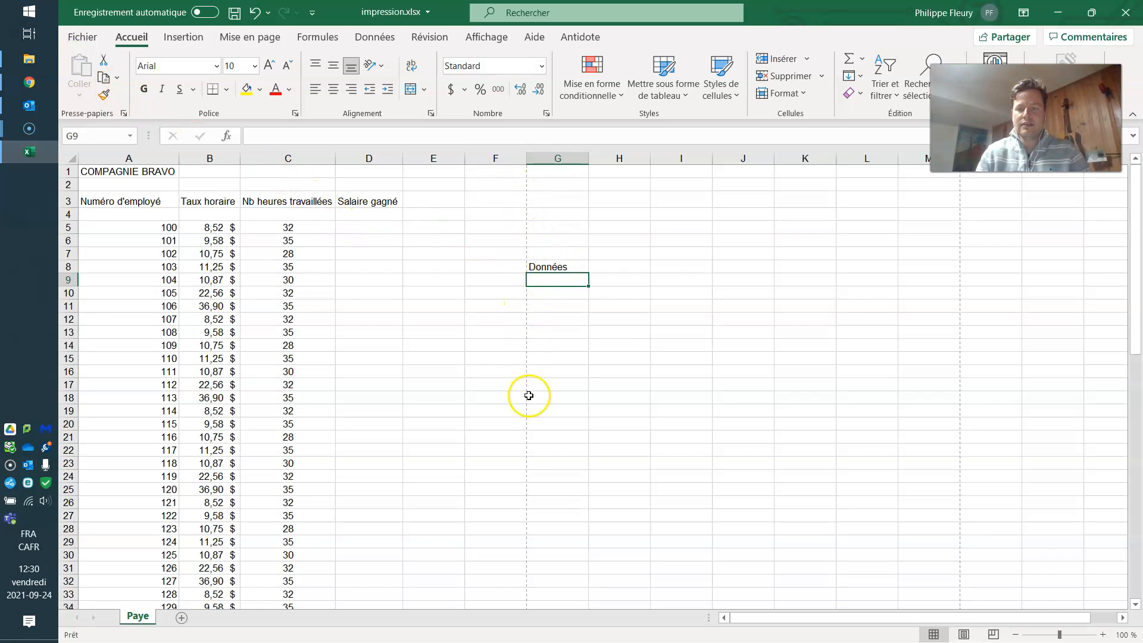
pyautogui.click(522, 540)
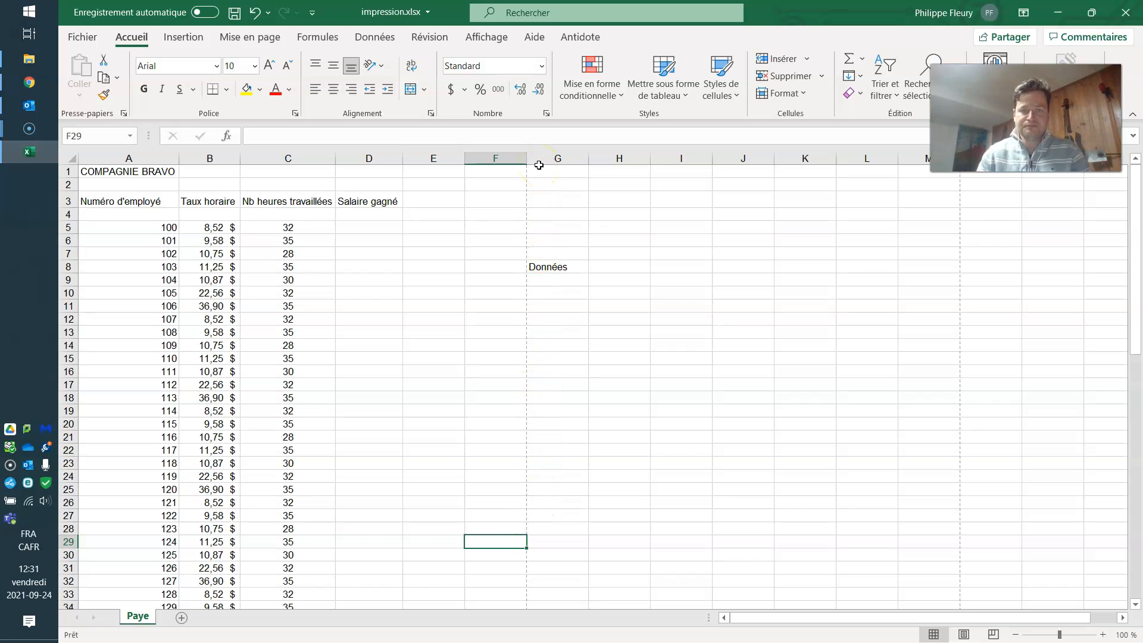
pyautogui.click(544, 265)
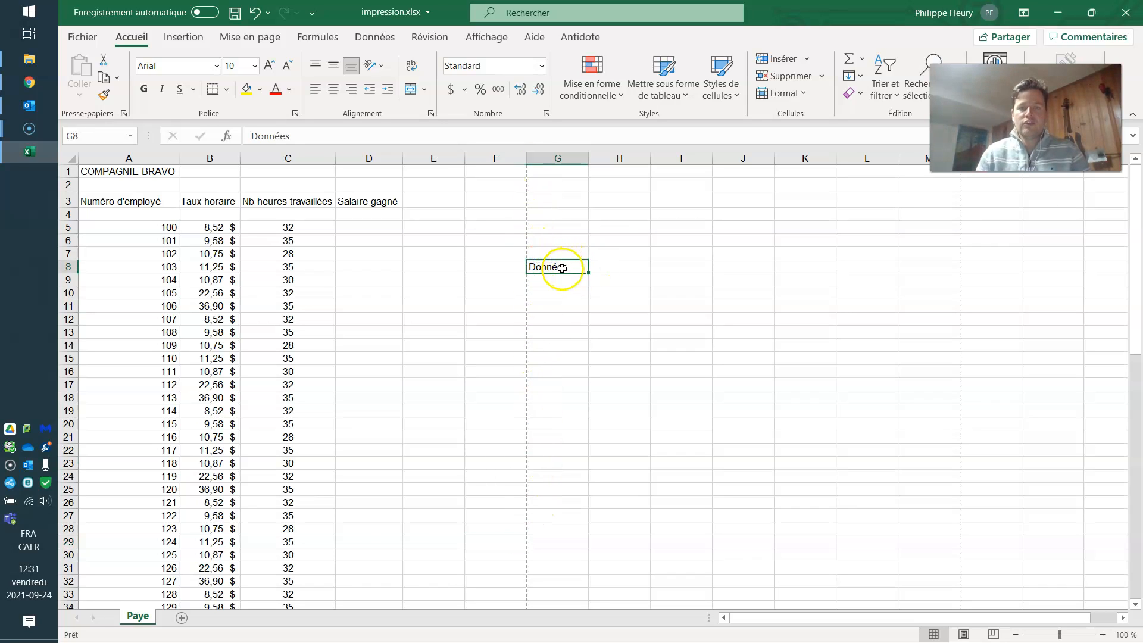
pyautogui.click(140, 170)
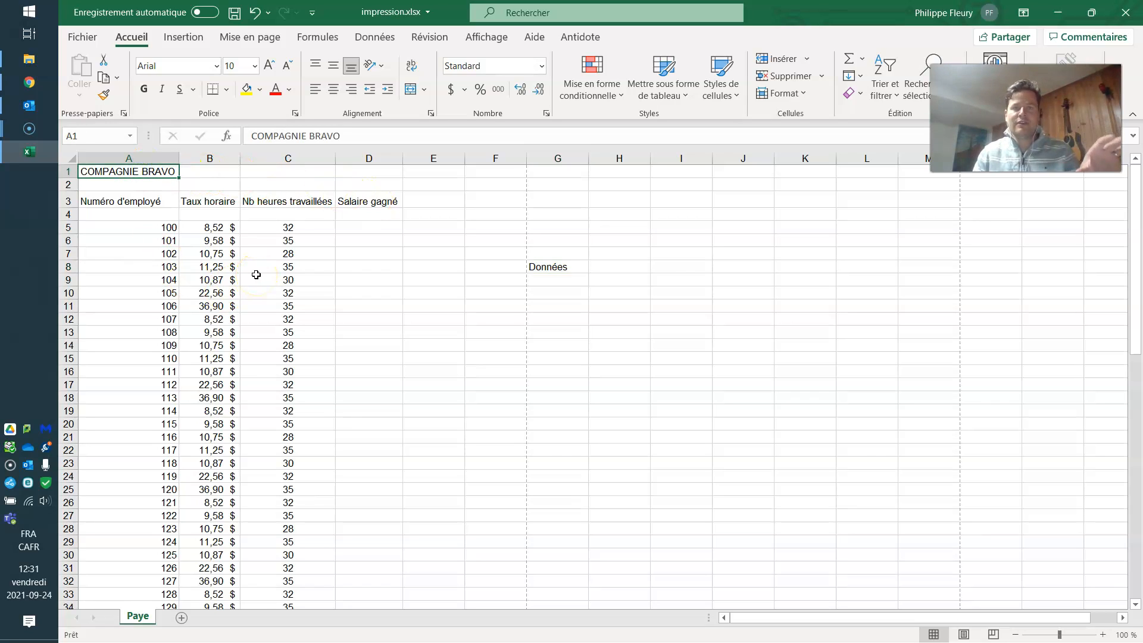
# Define the payroll table A3:D74 as the print area.
pyautogui.click(151, 201)
pyautogui.moveTo(150, 200); pyautogui.dragTo(366, 249)
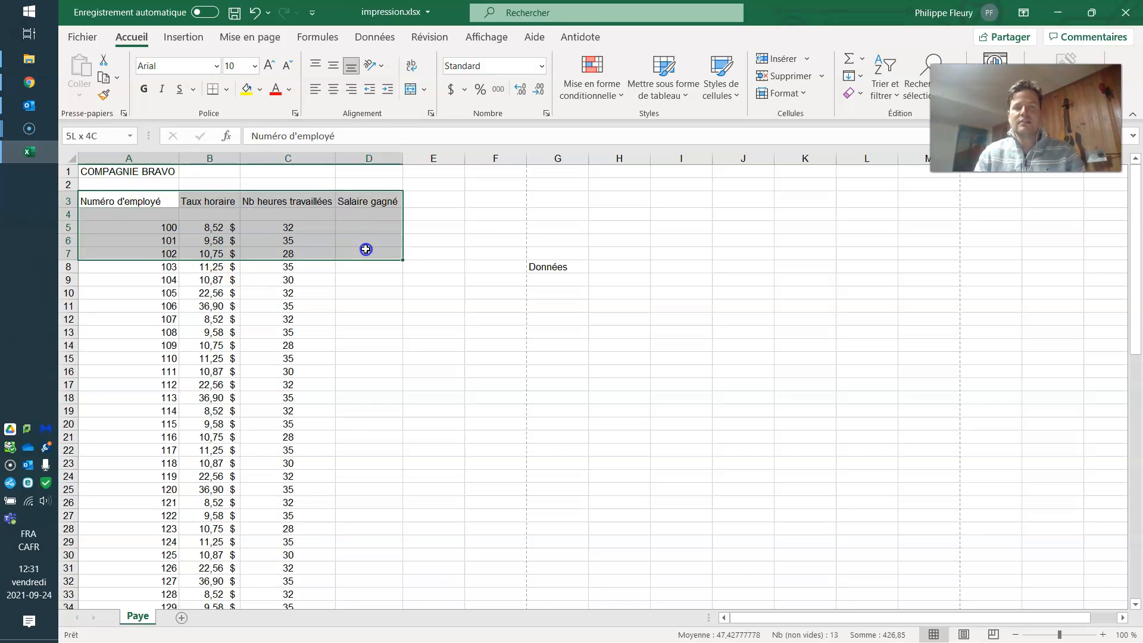
pyautogui.hotkey('ctrl', 'shift', 'Down')
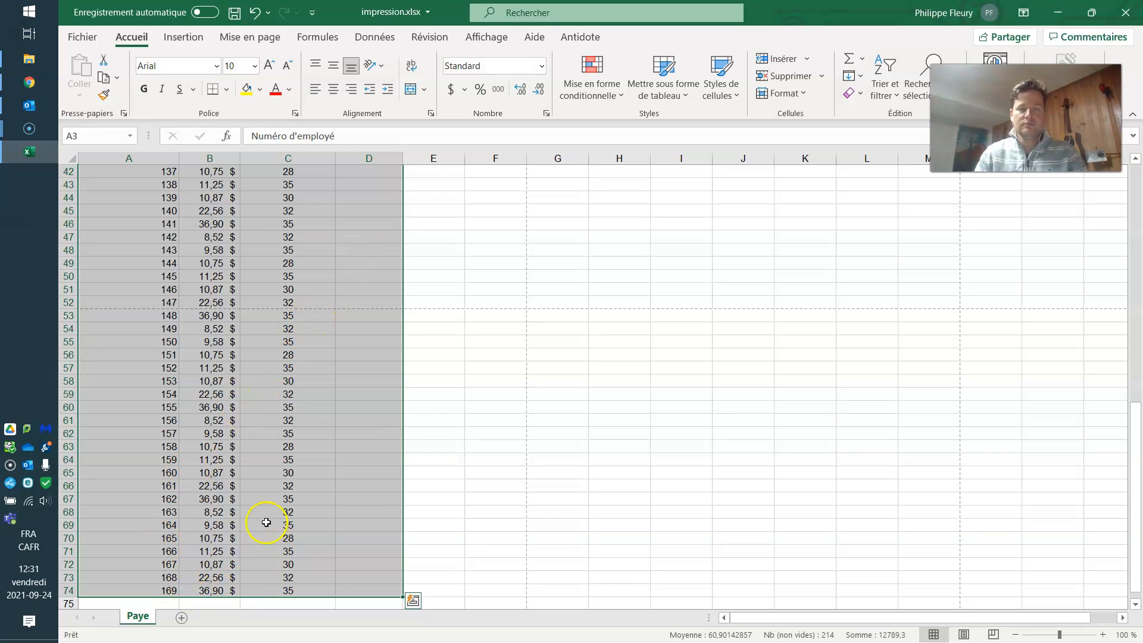
pyautogui.click(267, 38)
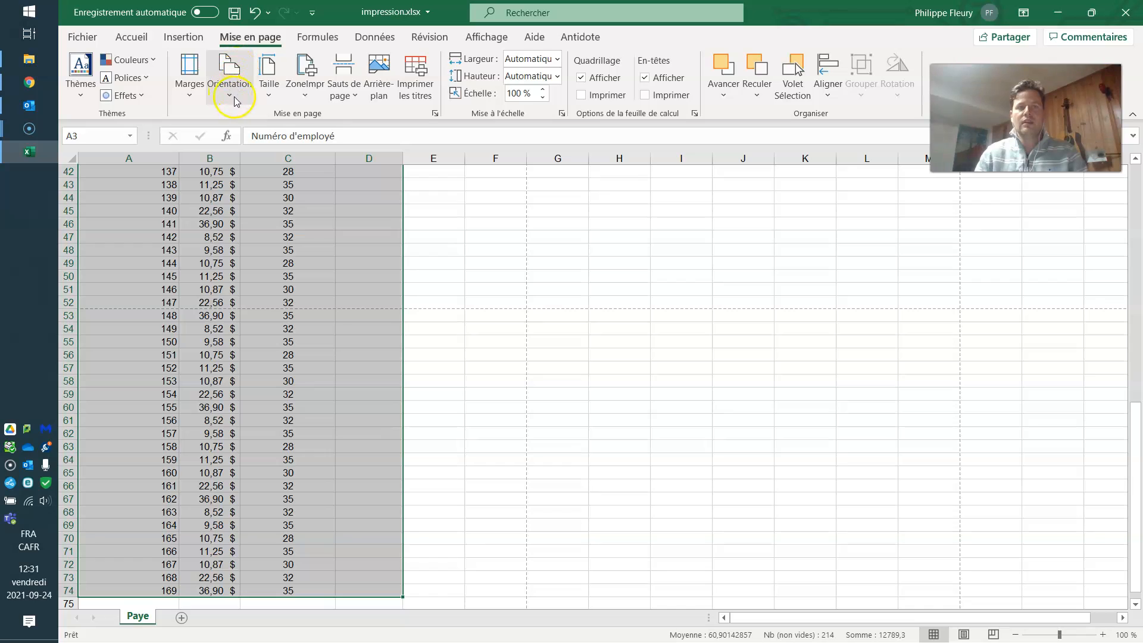
pyautogui.click(309, 66)
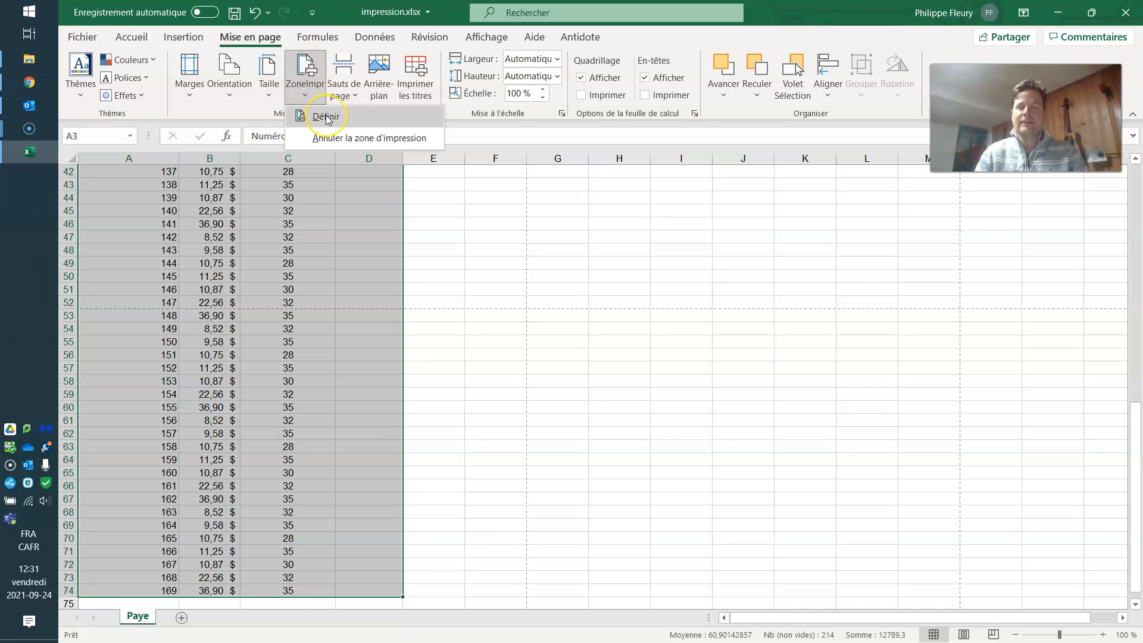
pyautogui.click(327, 117)
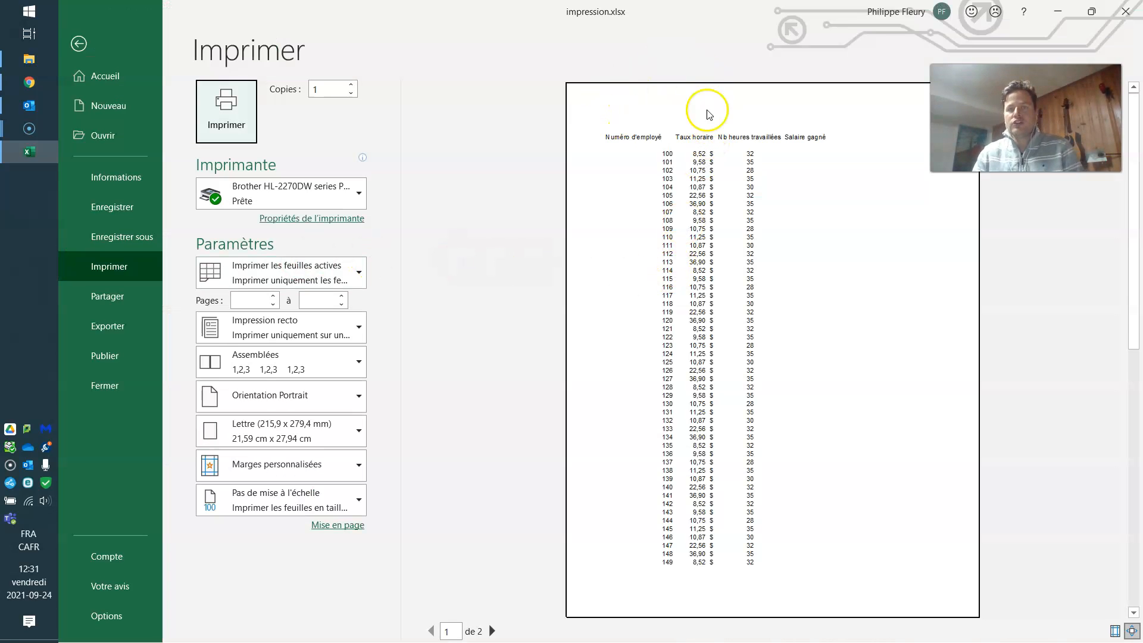
# Check the pages of the print preview and set the scaling to "Ajuster la feuille à une page".
pyautogui.scroll(-1, 779, 224)
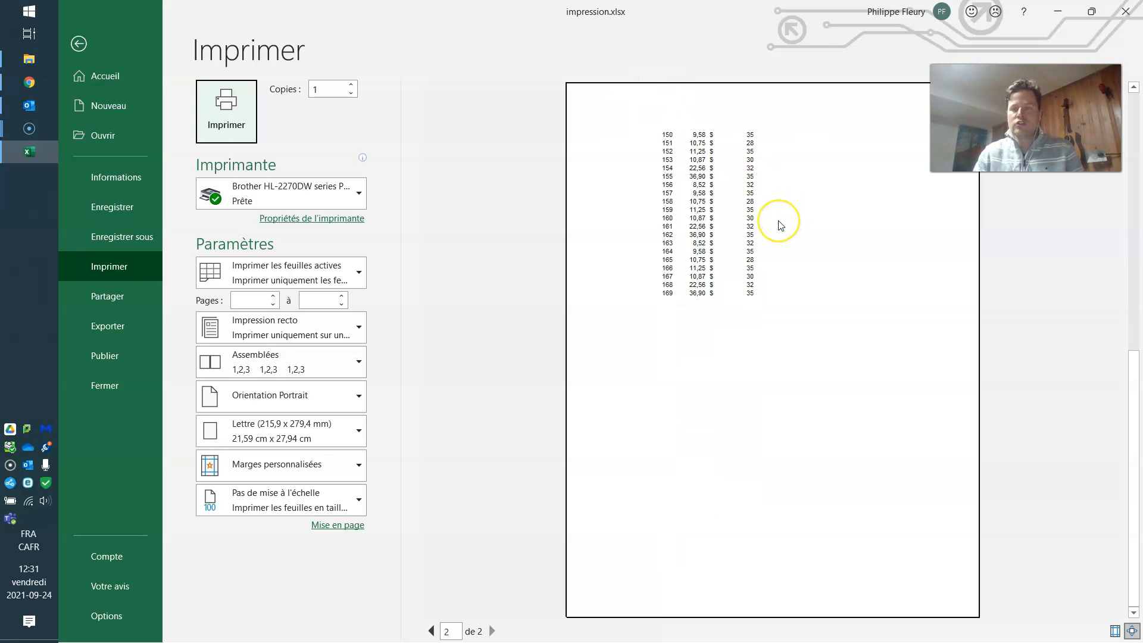
pyautogui.scroll(1, 780, 225)
pyautogui.scroll(-1, 780, 225)
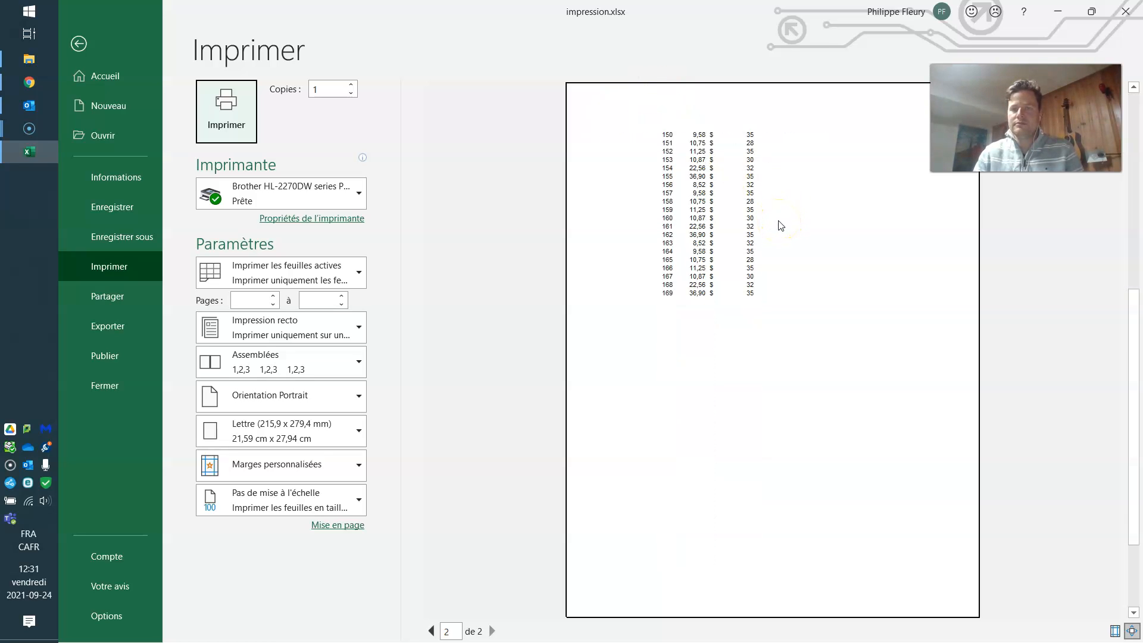
pyautogui.scroll(1, 780, 225)
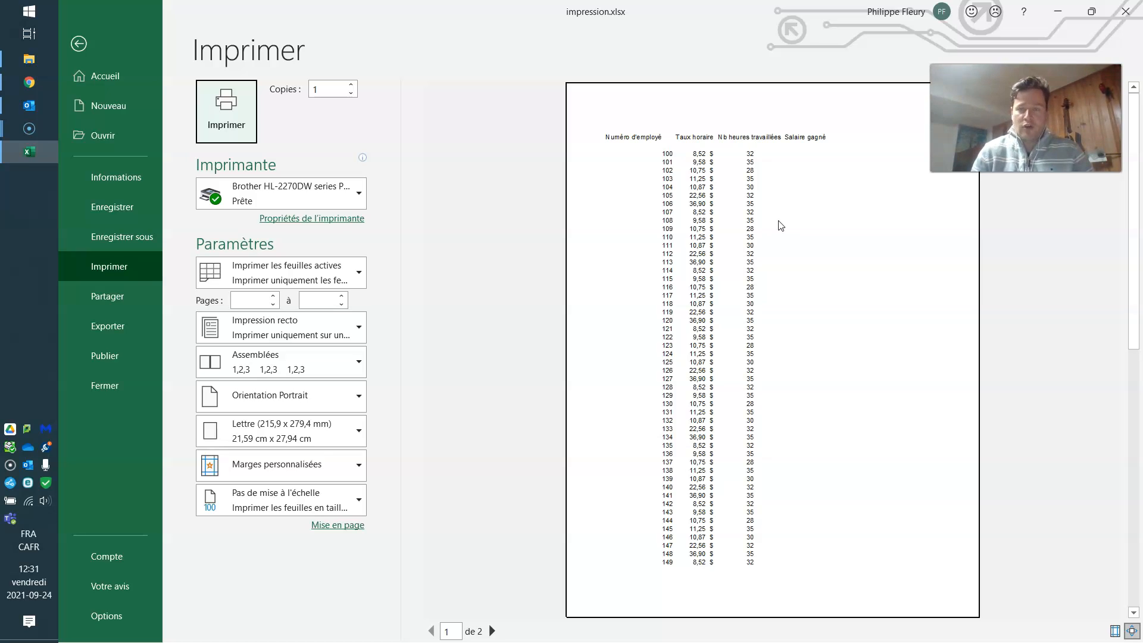
pyautogui.scroll(-1, 779, 225)
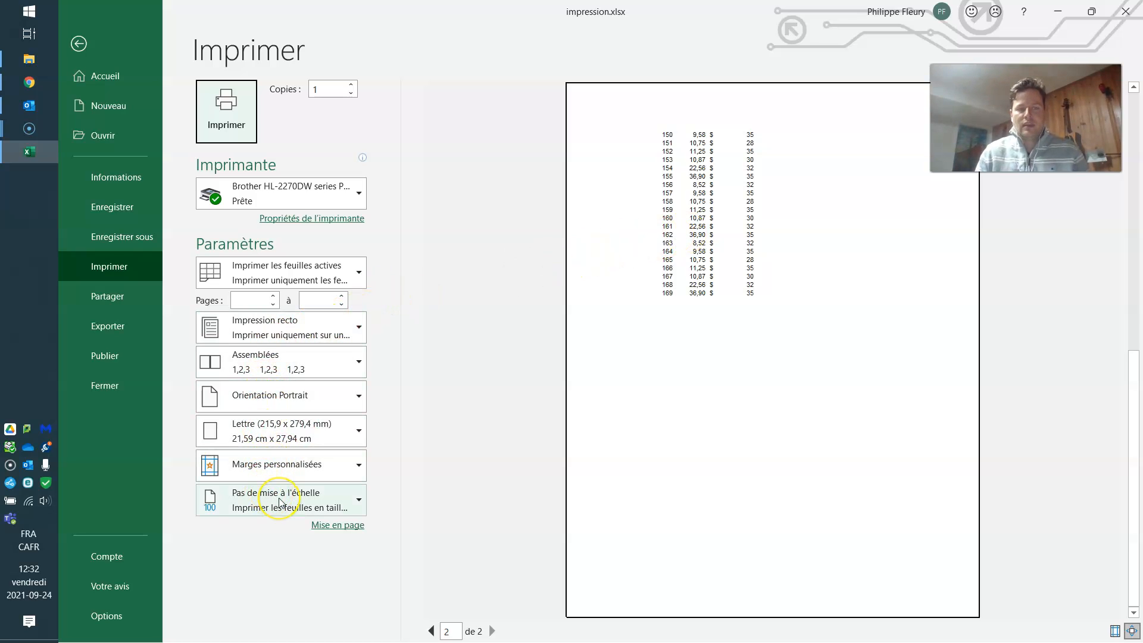
pyautogui.click(314, 501)
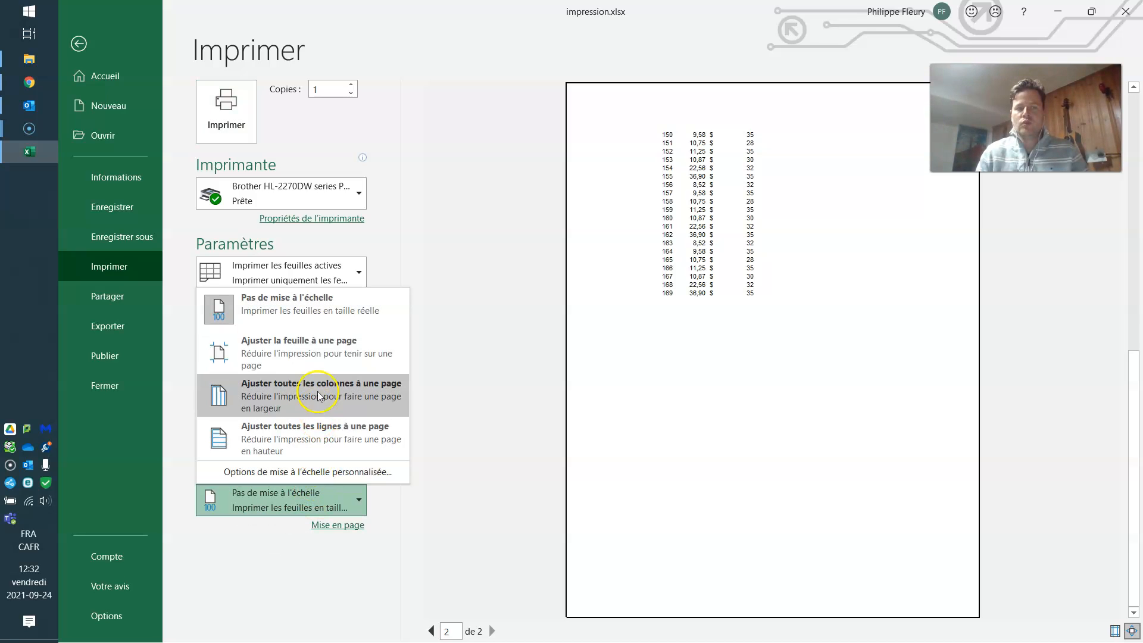
pyautogui.click(327, 354)
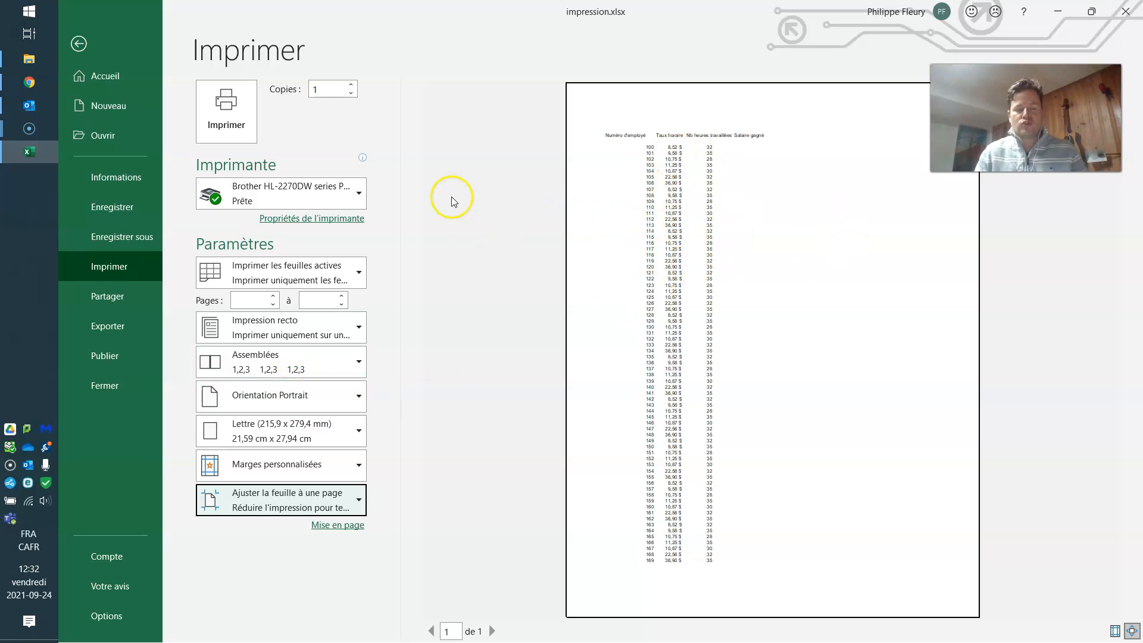
pyautogui.click(79, 43)
# Select the payroll table A3:D74 and autofill it across through column N.
pyautogui.click(365, 213)
pyautogui.moveTo(140, 201); pyautogui.dragTo(347, 459)
pyautogui.hotkey('ctrl', 'shift', 'Down')
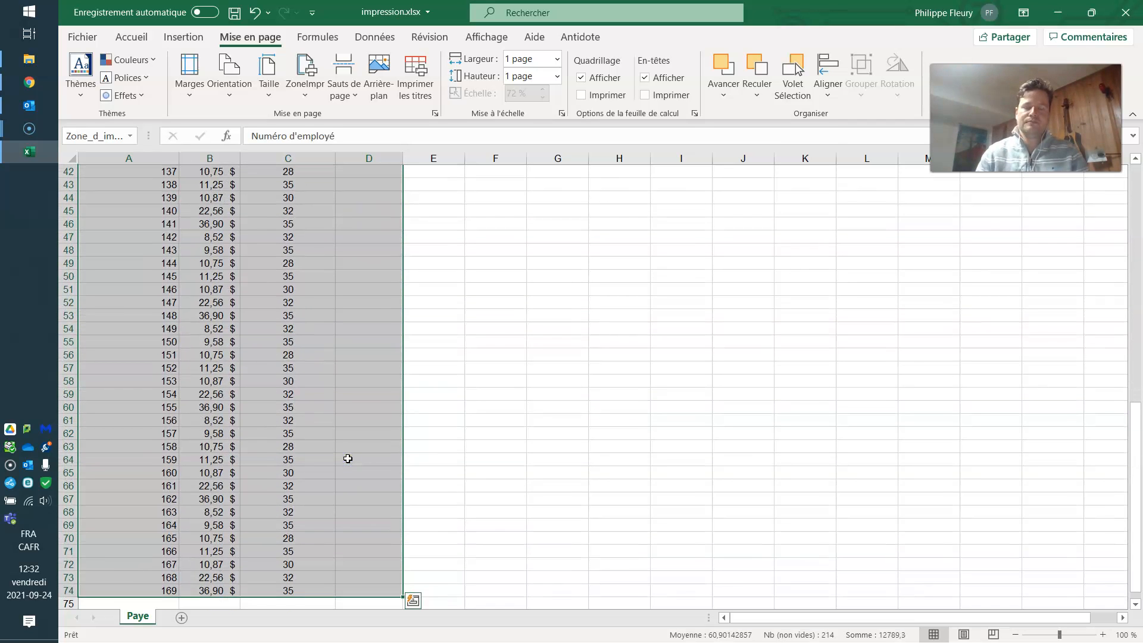
pyautogui.moveTo(403, 596); pyautogui.dragTo(1011, 573)
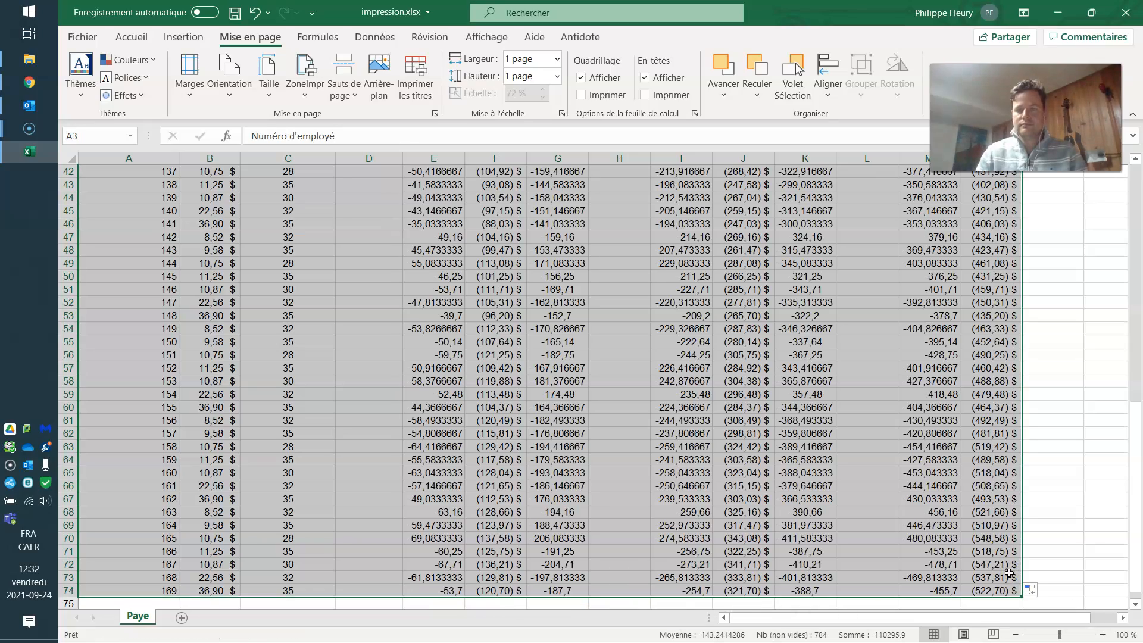
pyautogui.scroll(14, 381, 395)
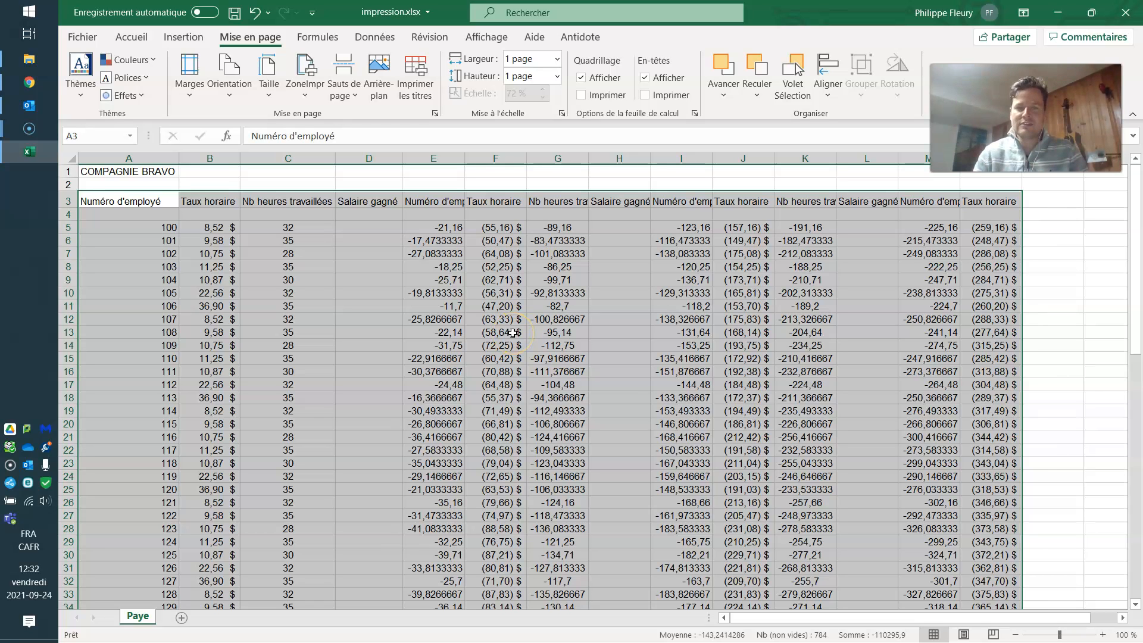
# Check the print preview to see which columns of the extended table it includes, and return to the sheet.
pyautogui.click(435, 266)
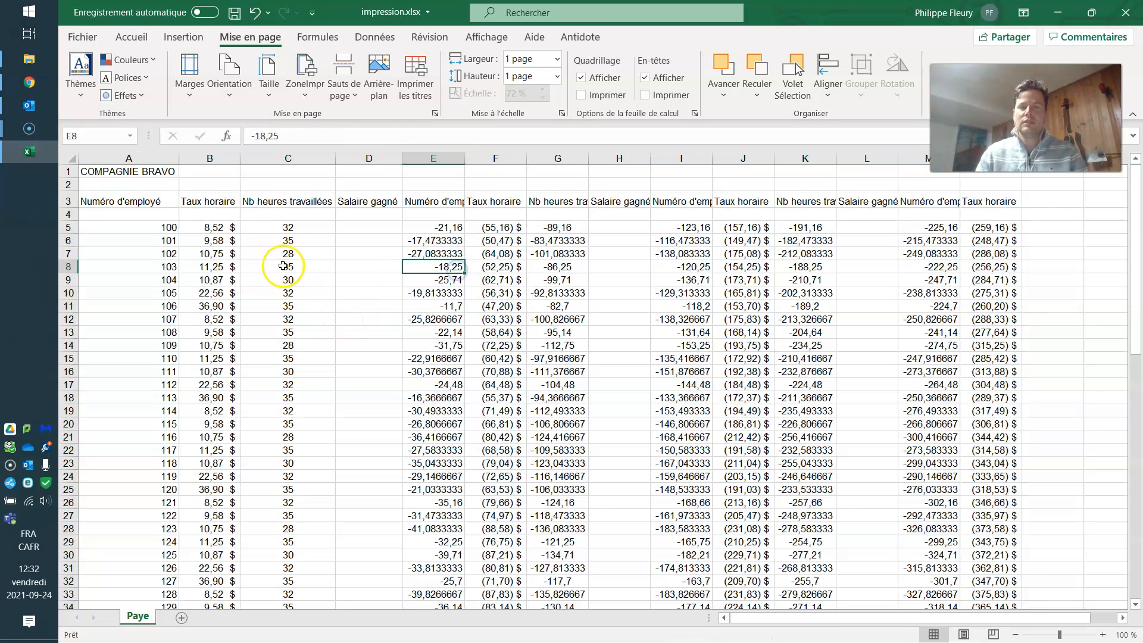
pyautogui.hotkey('ctrl', 'p')
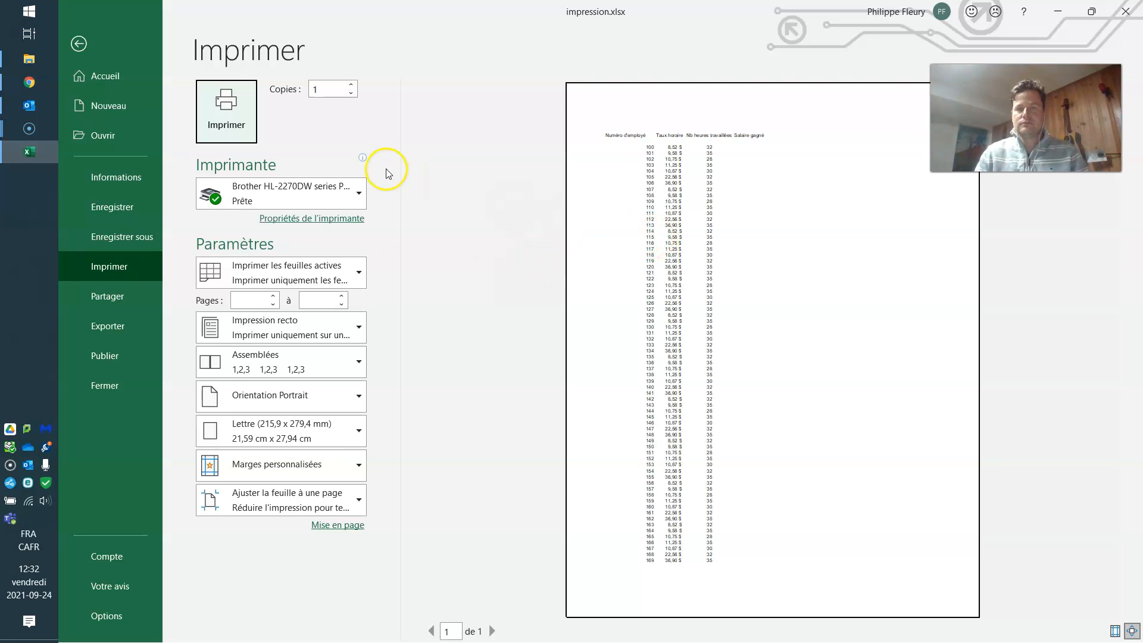
pyautogui.click(77, 46)
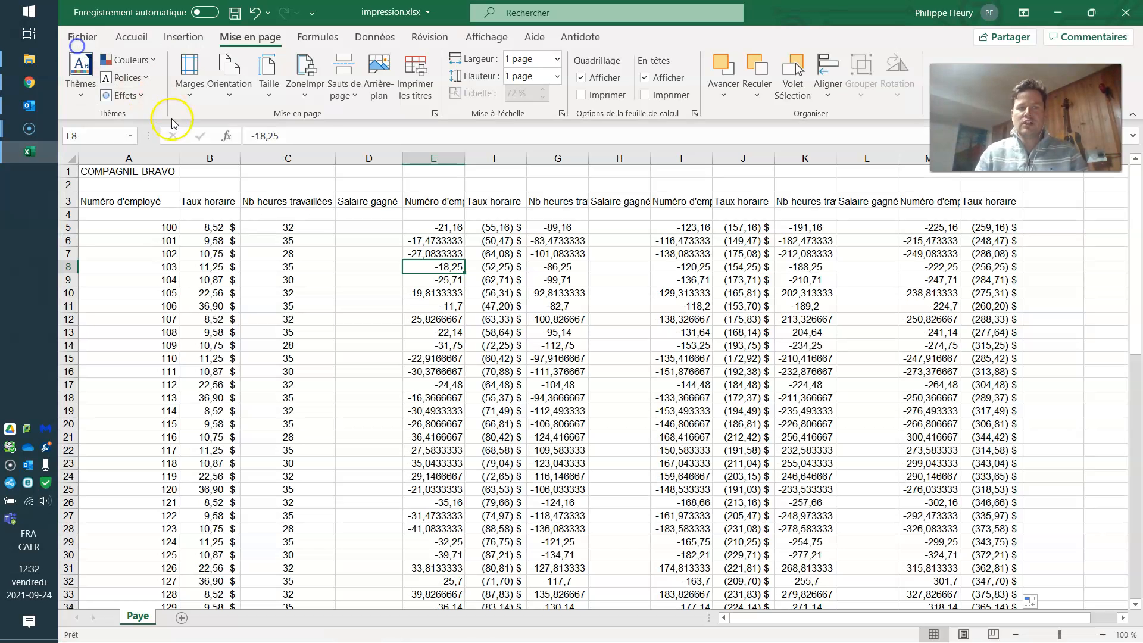
# Define the extended table A3:N74 on the Paye sheet as the print area.
pyautogui.click(137, 201)
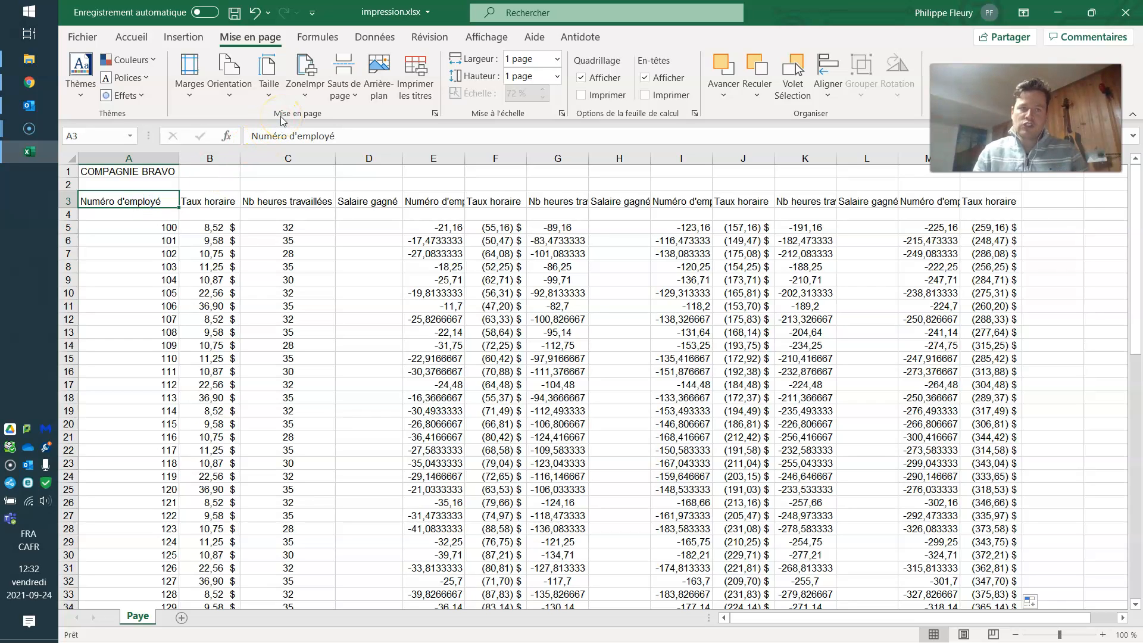
pyautogui.moveTo(173, 199); pyautogui.dragTo(985, 613)
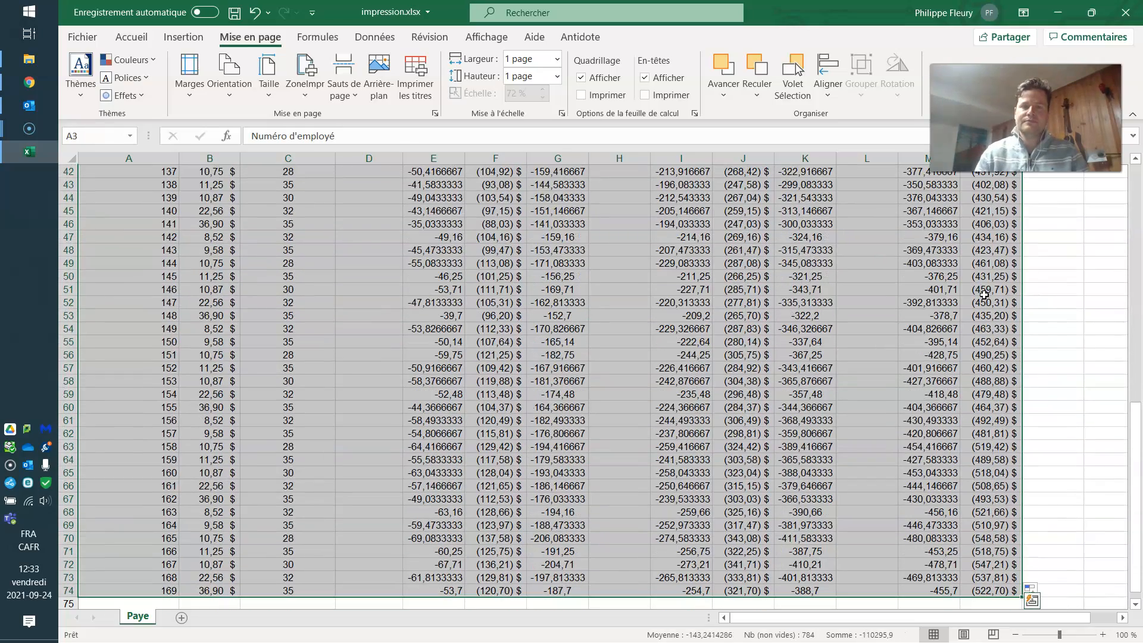
pyautogui.click(319, 98)
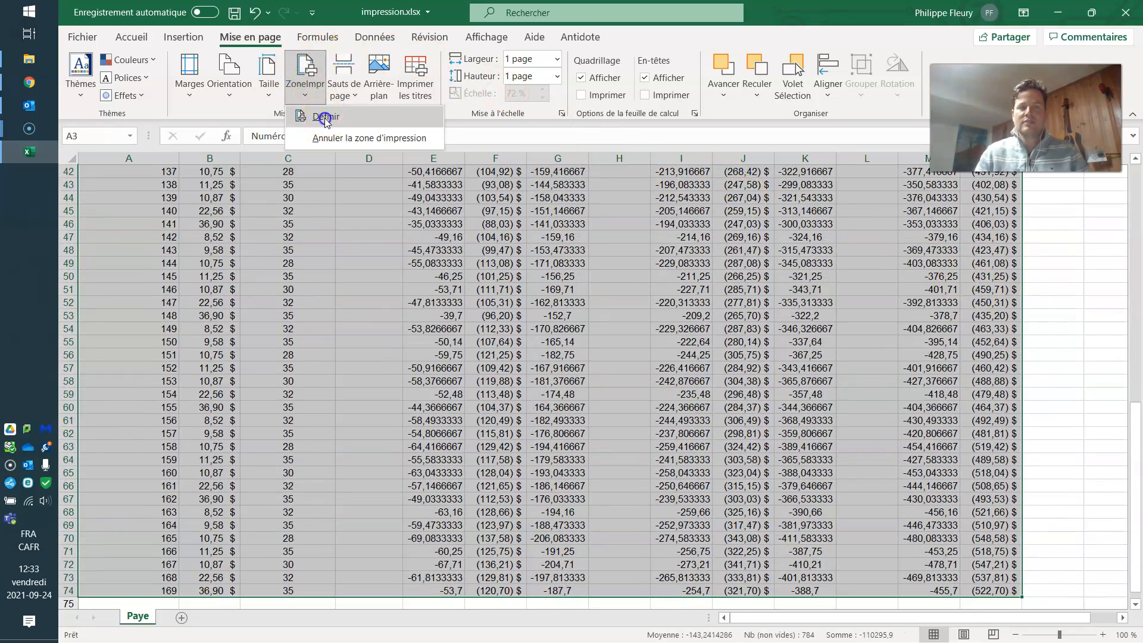
pyautogui.click(324, 116)
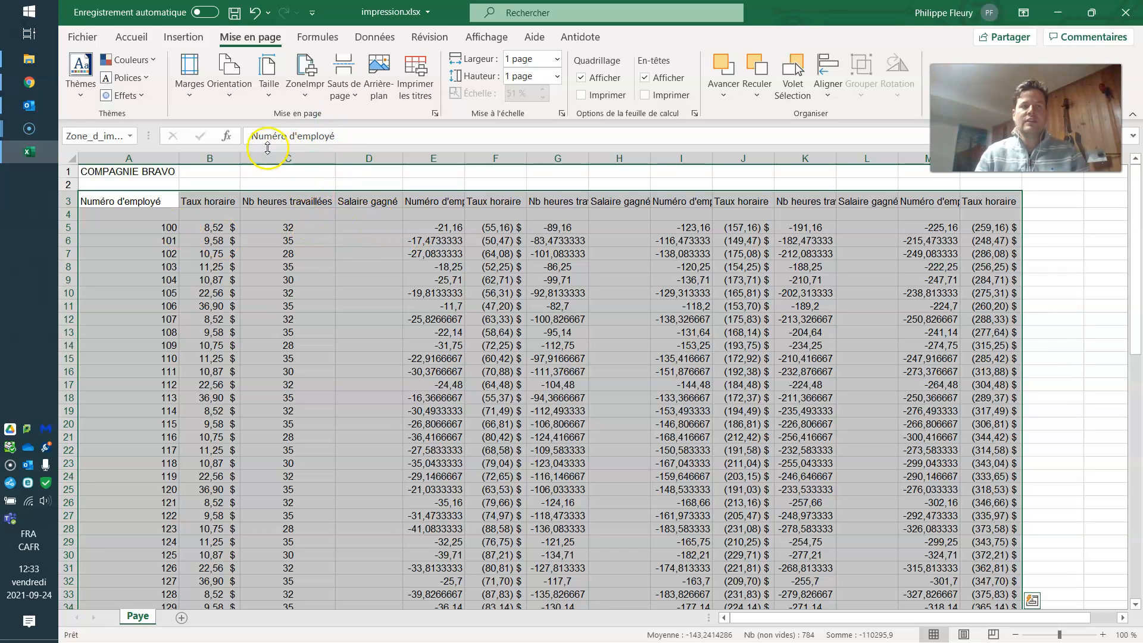
# Set the print scaling to "Pas de mise à l'échelle" and return to the sheet.
pyautogui.hotkey('ctrl', 'p')
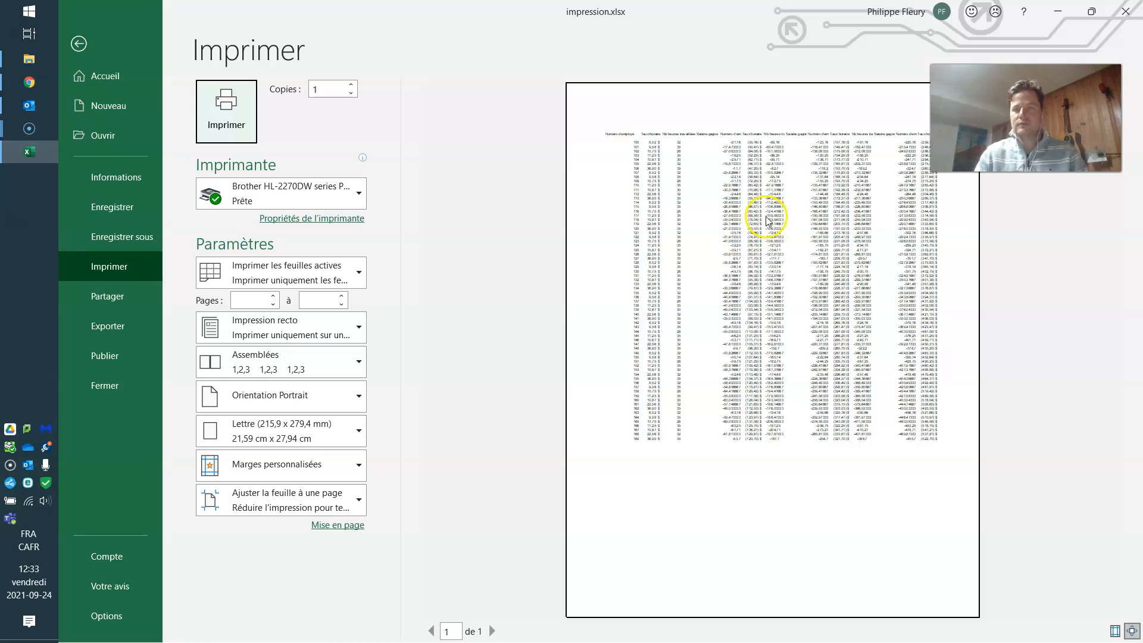
pyautogui.moveTo(988, 119); pyautogui.dragTo(981, 209)
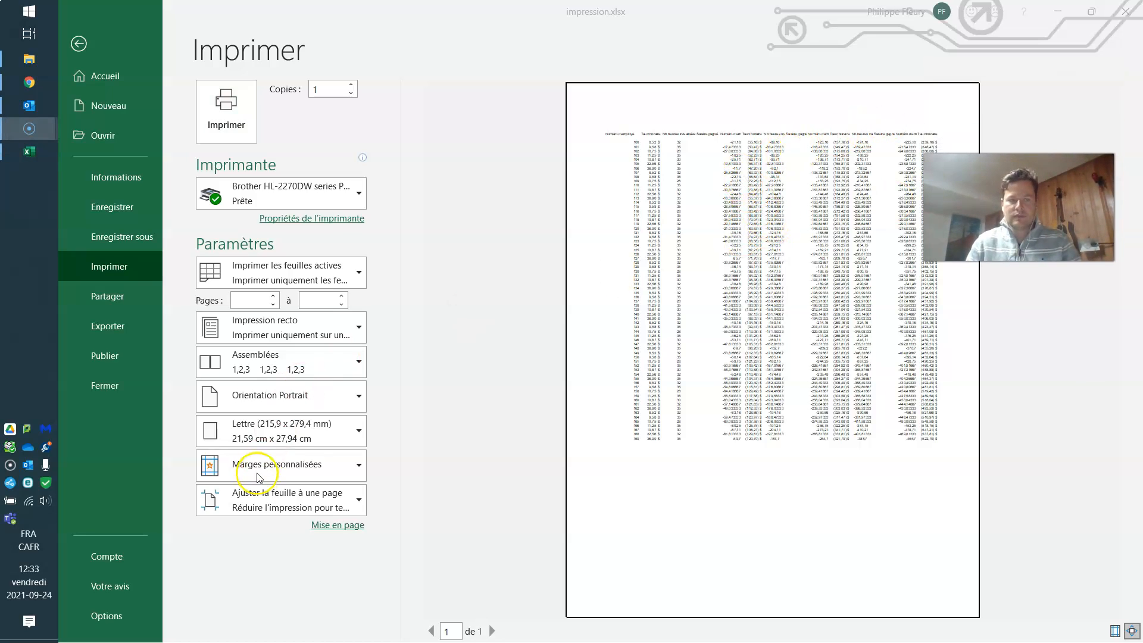
pyautogui.click(295, 496)
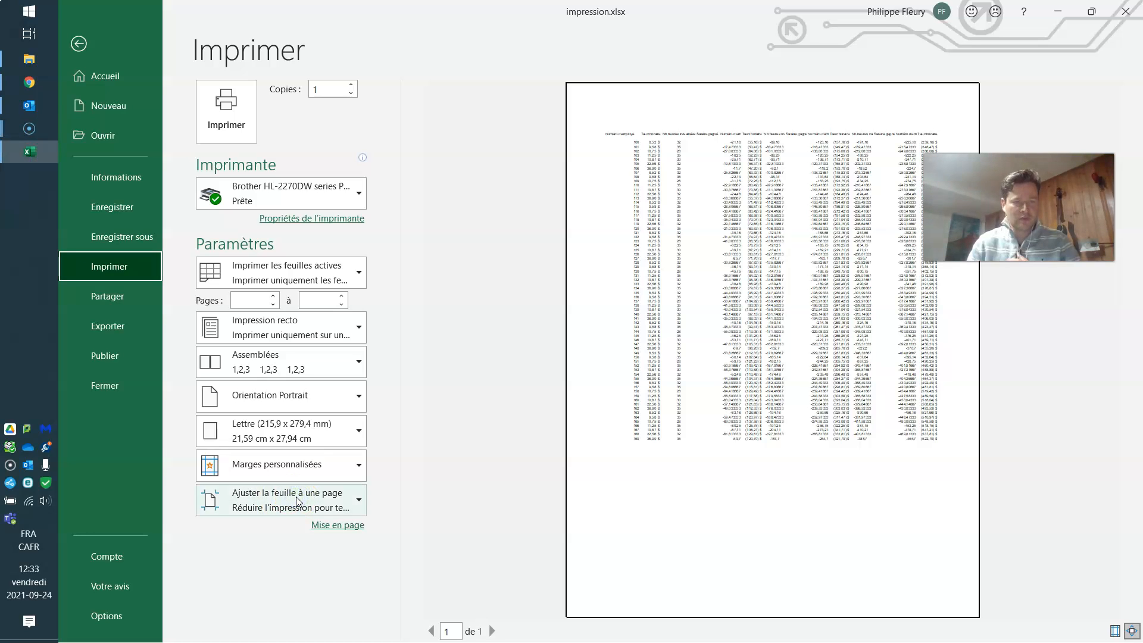
pyautogui.click(295, 496)
pyautogui.click(311, 316)
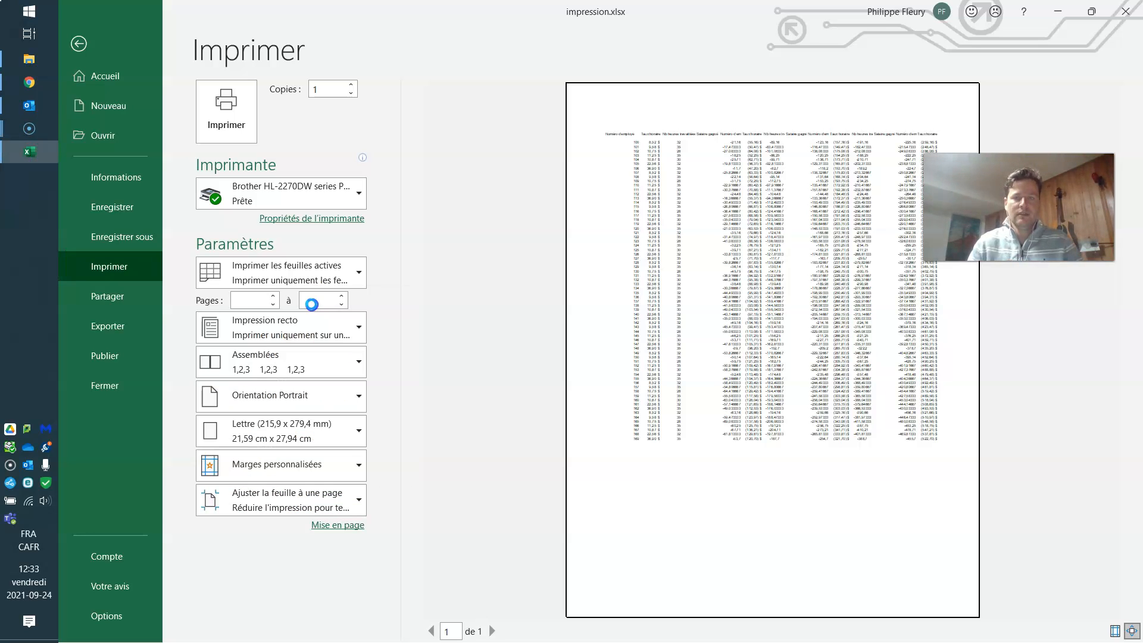
pyautogui.click(77, 44)
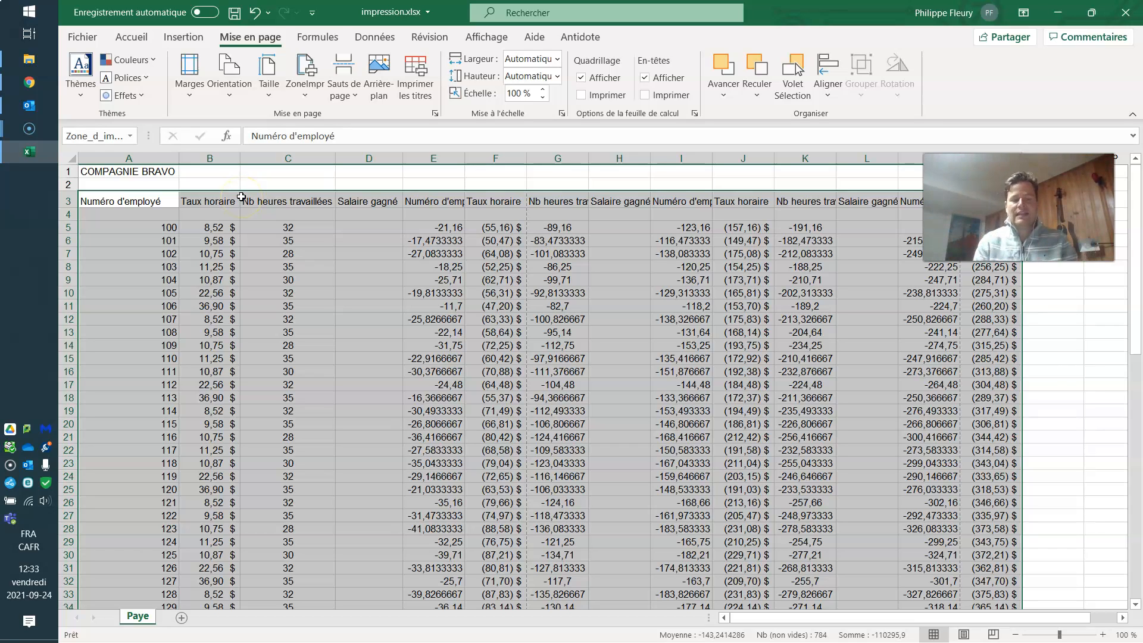
# Set the print orientation to "Orientation Paysage".
pyautogui.hotkey('ctrl', 'p')
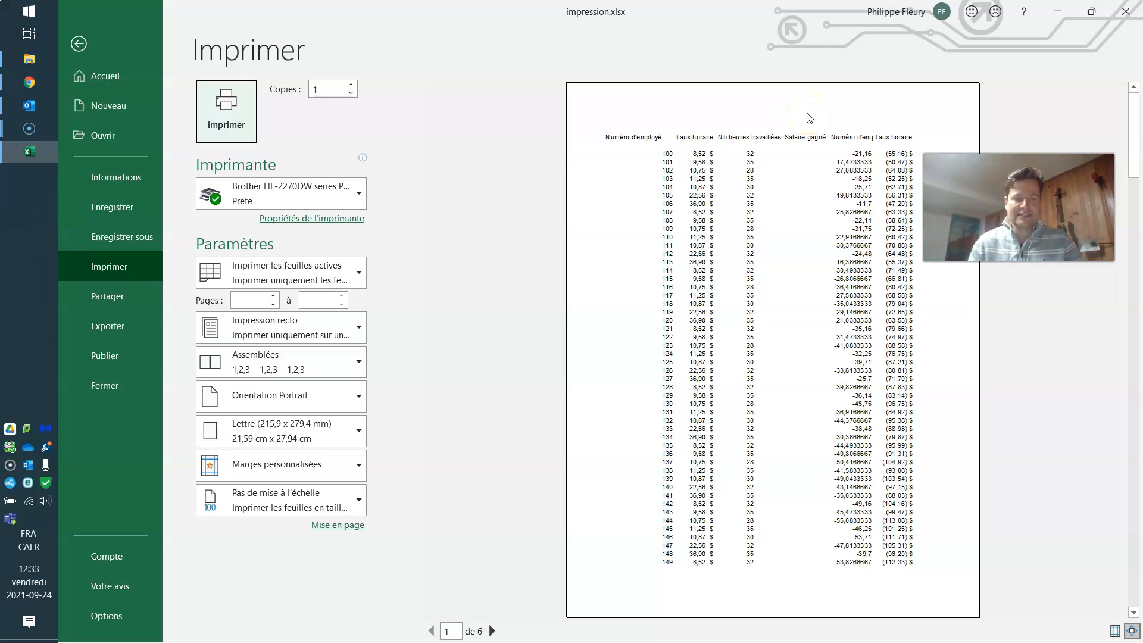
pyautogui.click(294, 394)
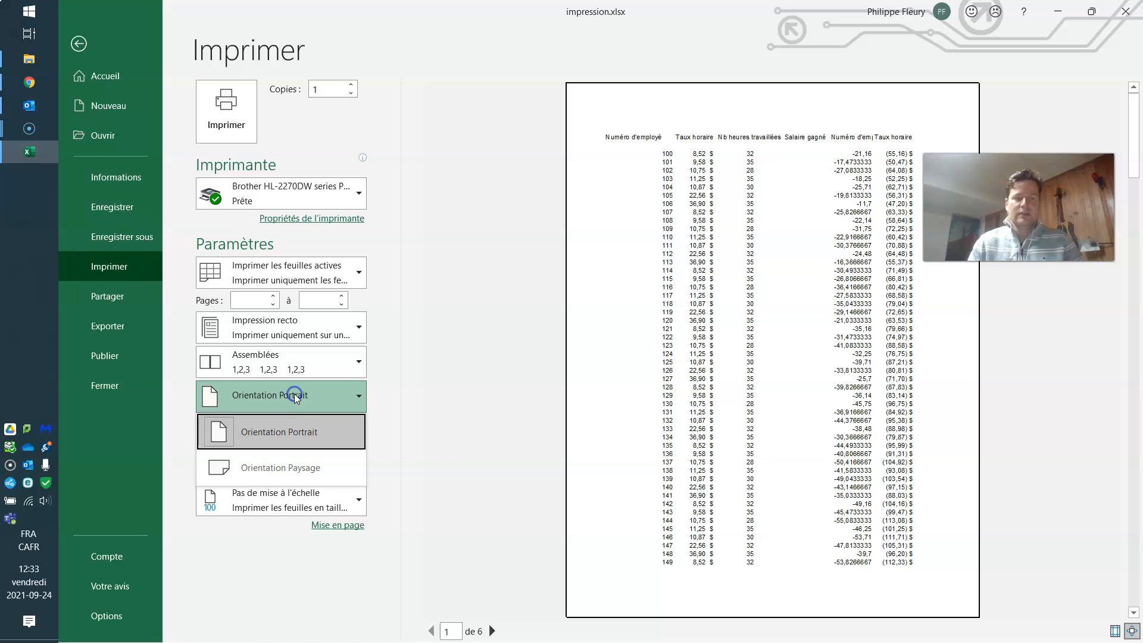
pyautogui.click(267, 469)
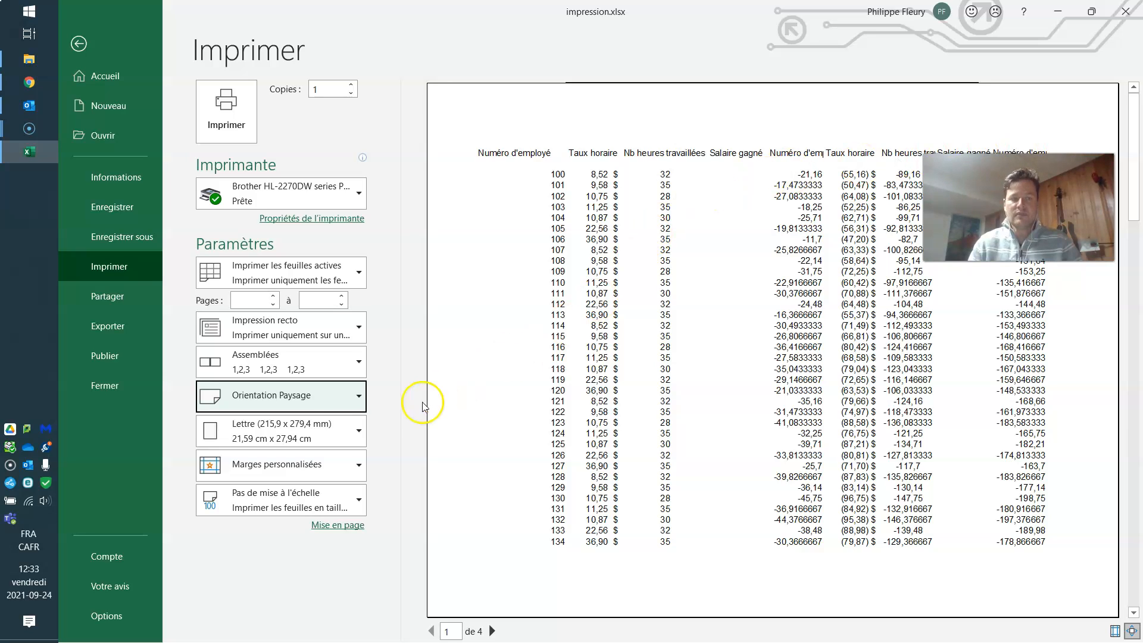
# Set the print scaling to "Ajuster toutes les colonnes à une page" and check the pages of the preview.
pyautogui.click(271, 502)
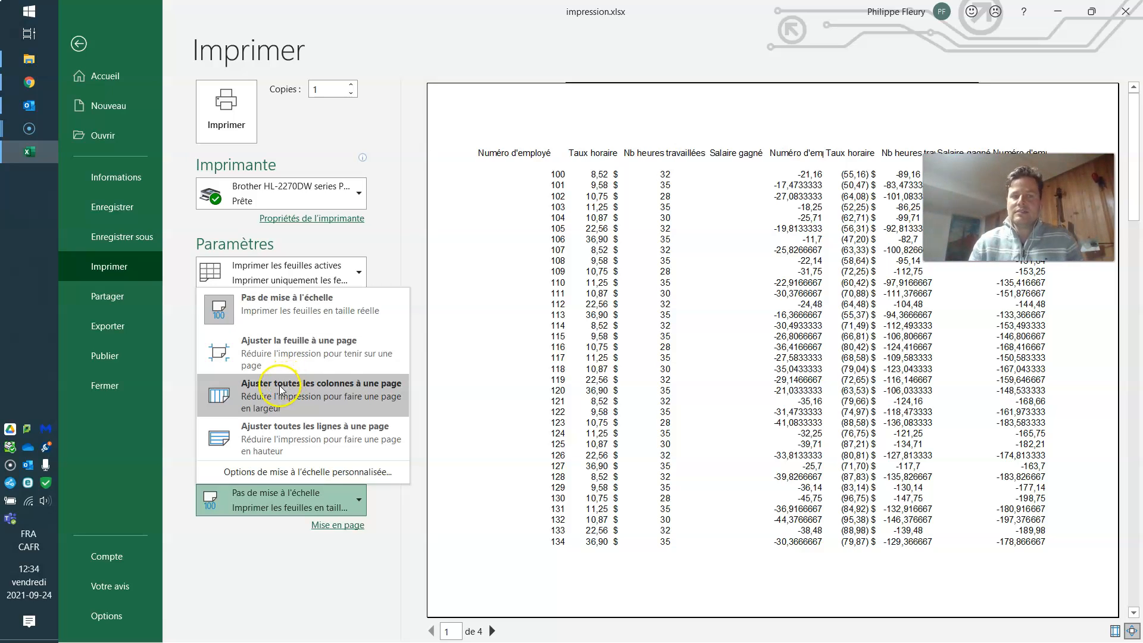
pyautogui.click(336, 397)
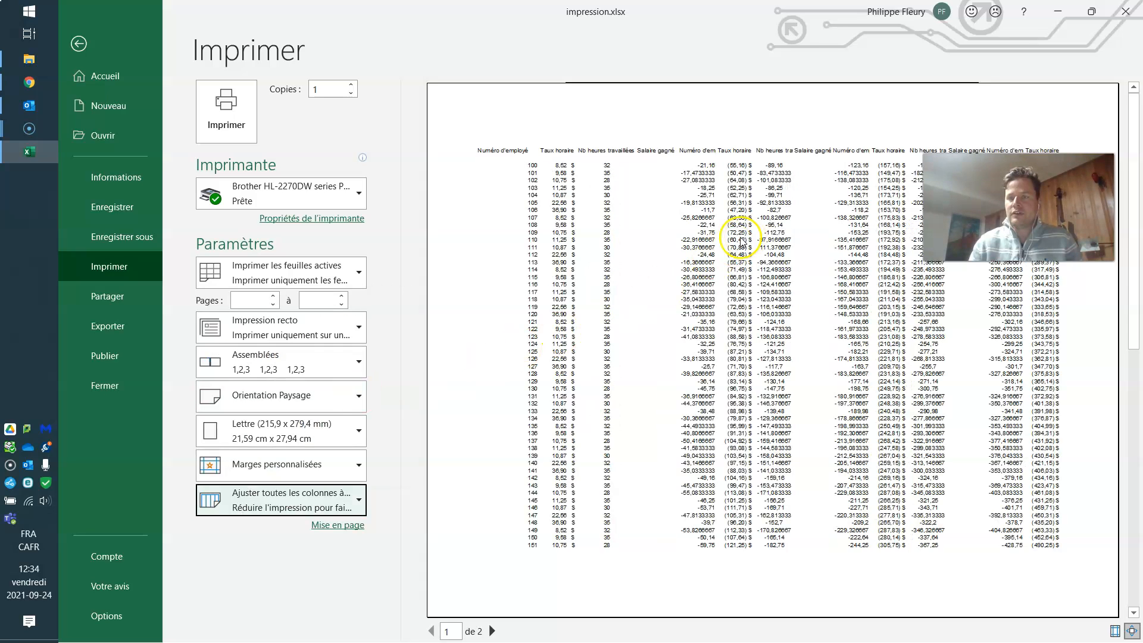
pyautogui.scroll(-1, 685, 250)
pyautogui.scroll(1, 690, 254)
pyautogui.scroll(-1, 693, 257)
pyautogui.scroll(1, 690, 256)
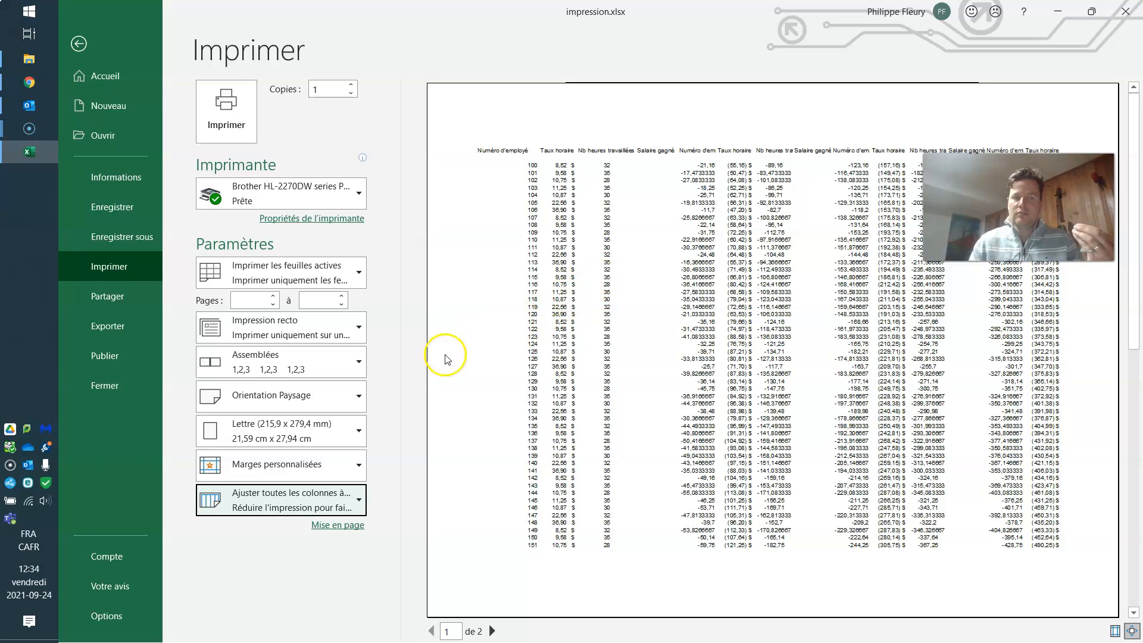
# Set the paper size to Légal, 21,59 cm x 35,56 cm.
pyautogui.click(337, 431)
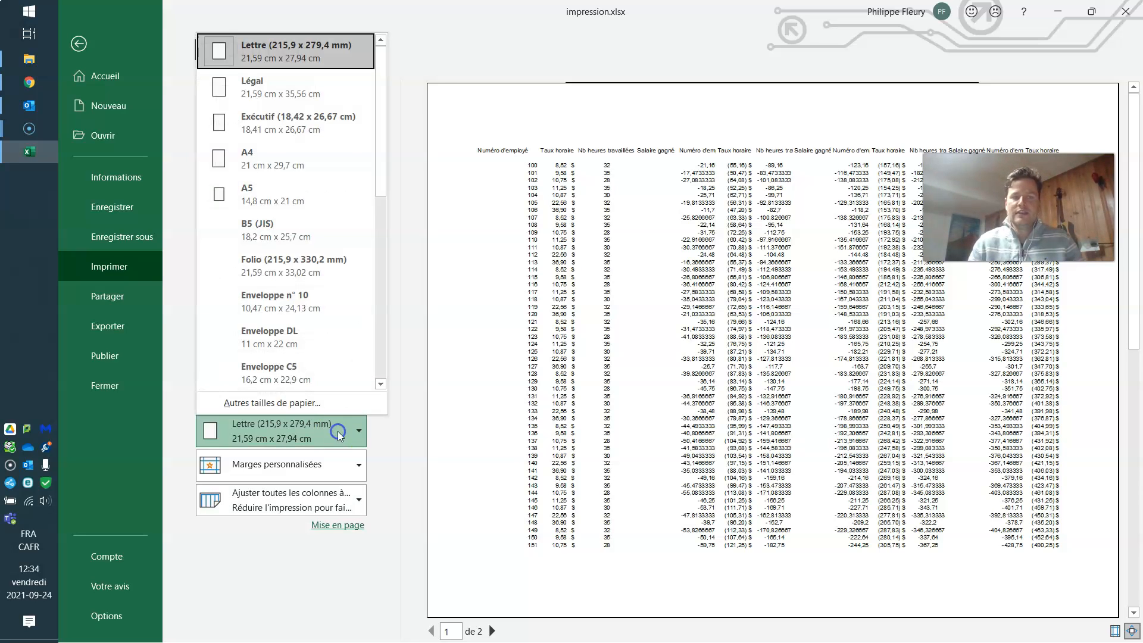
pyautogui.click(288, 98)
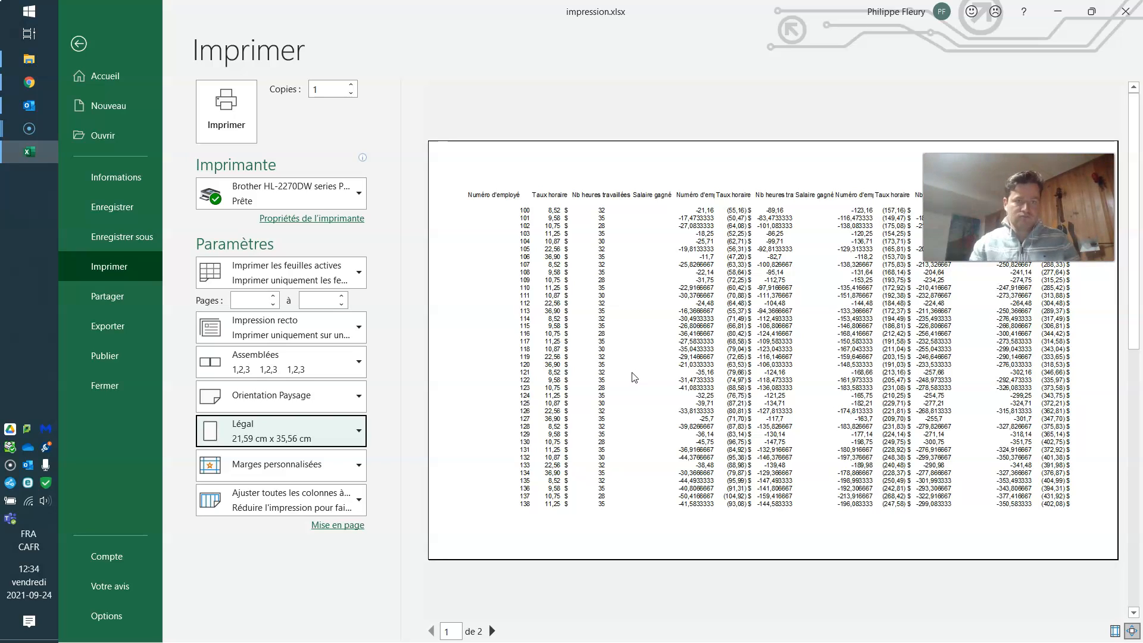
pyautogui.click(570, 145)
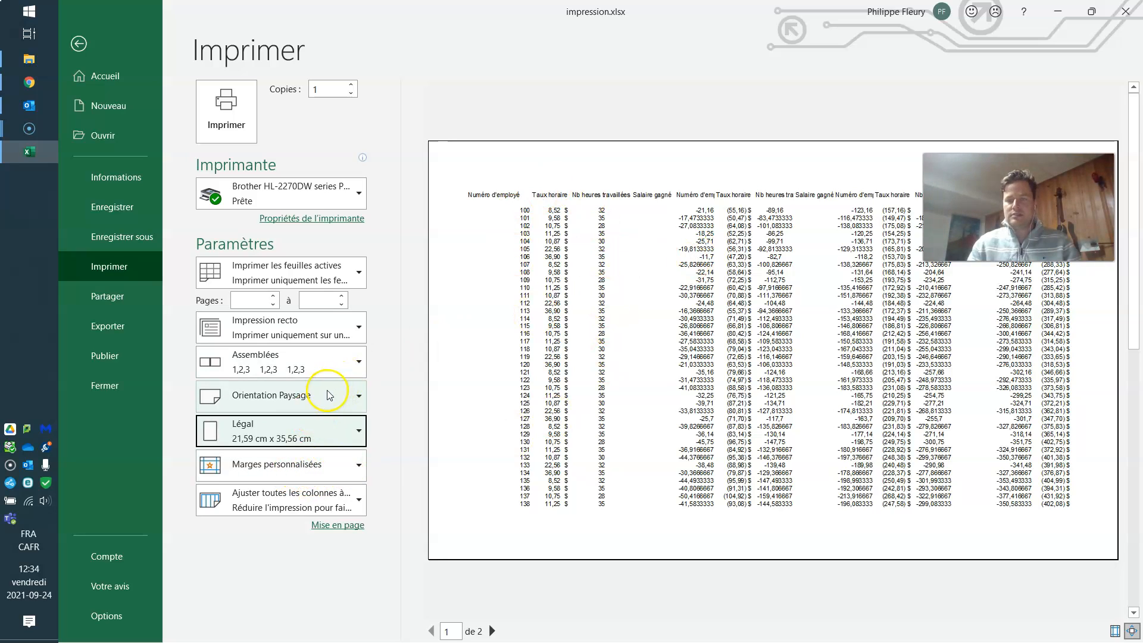
# Undo the autofill of the extra columns on the sheet and define the original table A3:D74 as the print area.
pyautogui.click(79, 44)
pyautogui.click(423, 308)
pyautogui.hotkey('ctrl', 'z')
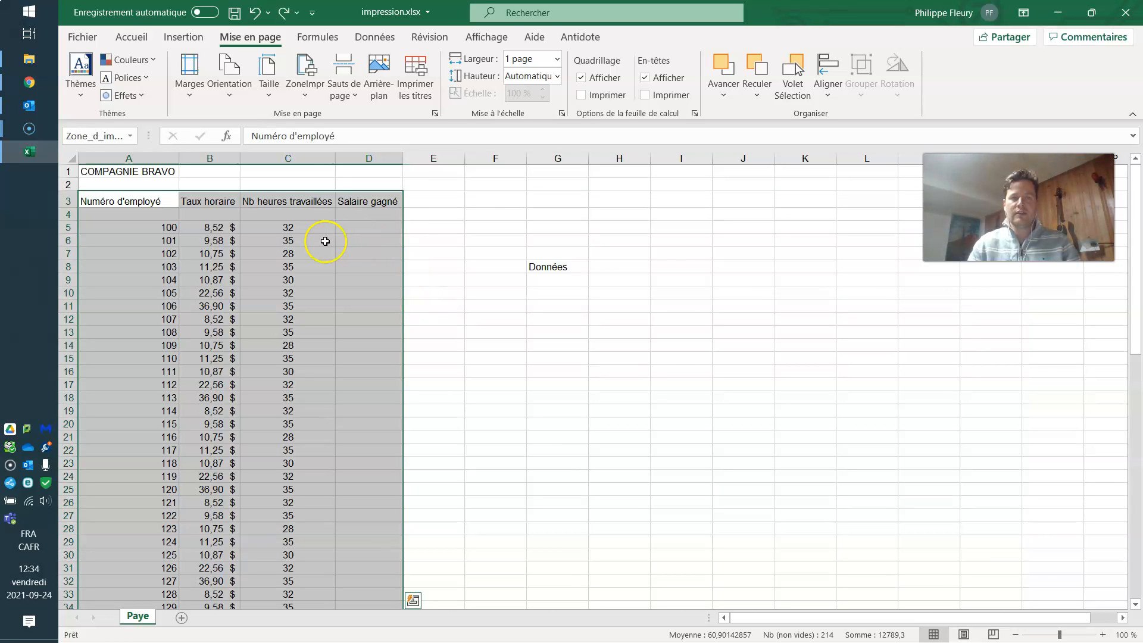
pyautogui.click(290, 79)
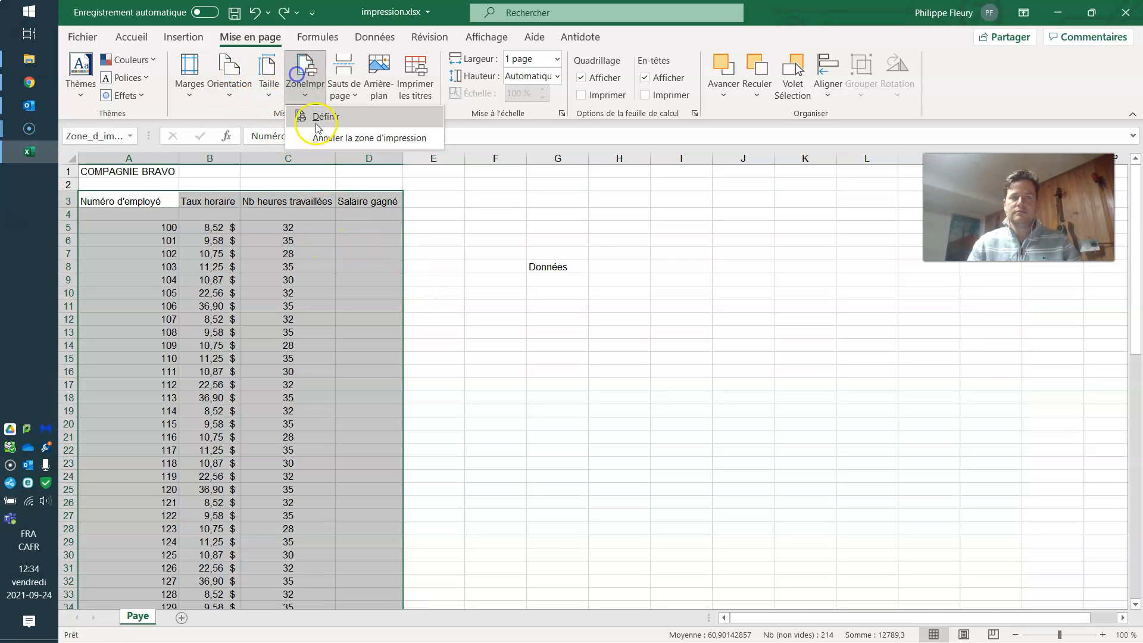
pyautogui.click(318, 121)
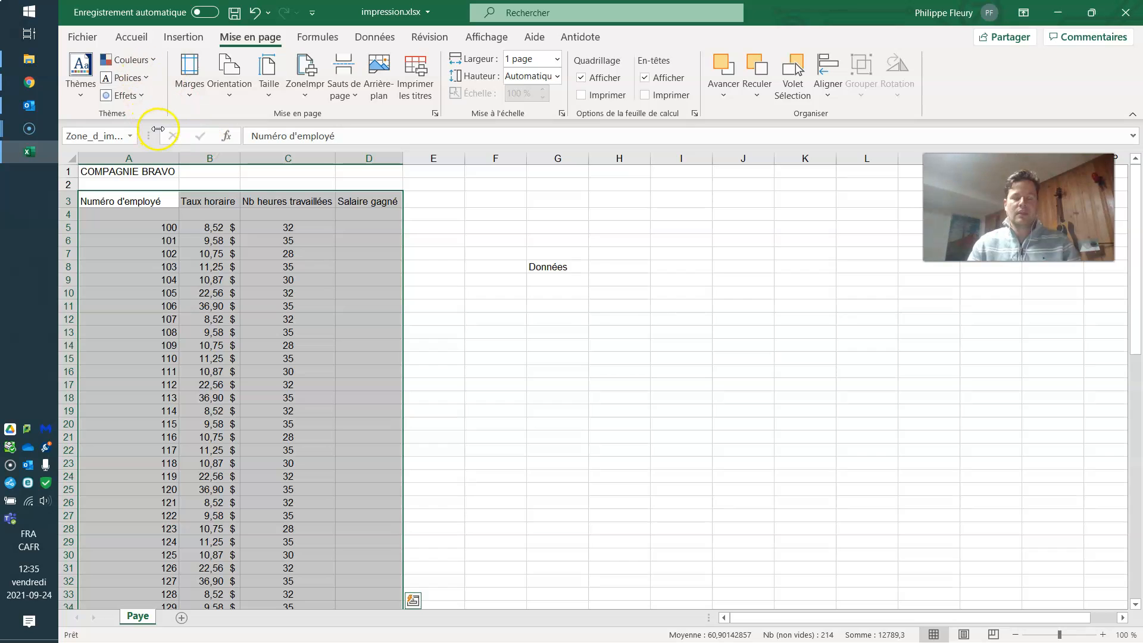
# Center the printed table on the page both horizontally and vertically through the custom margins, and return to the sheet.
pyautogui.hotkey('ctrl', 'p')
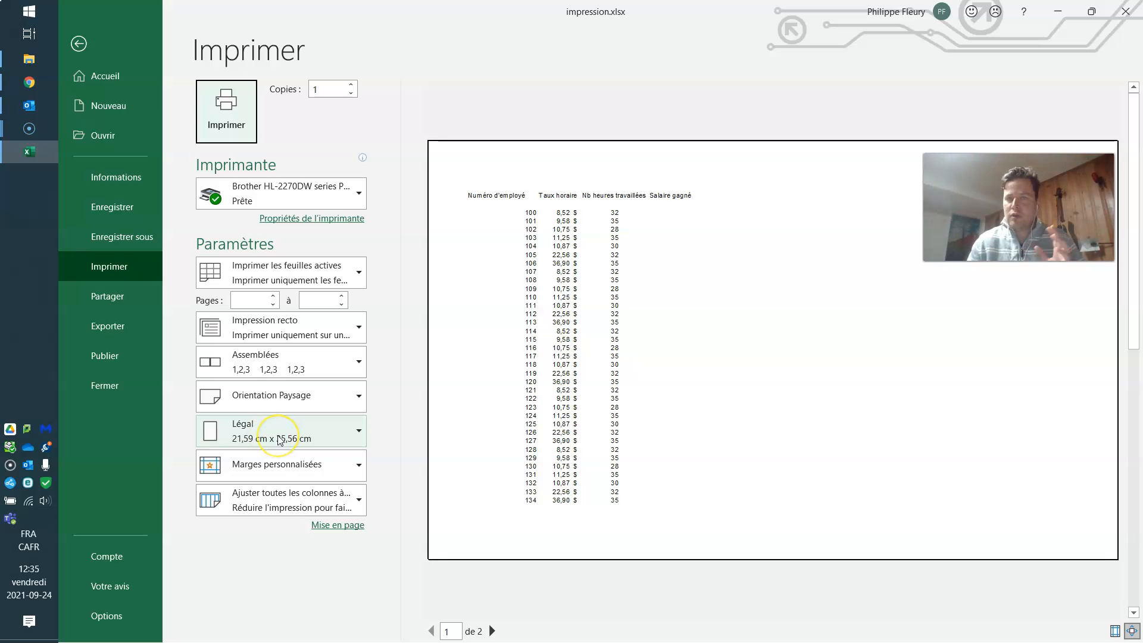
pyautogui.click(270, 466)
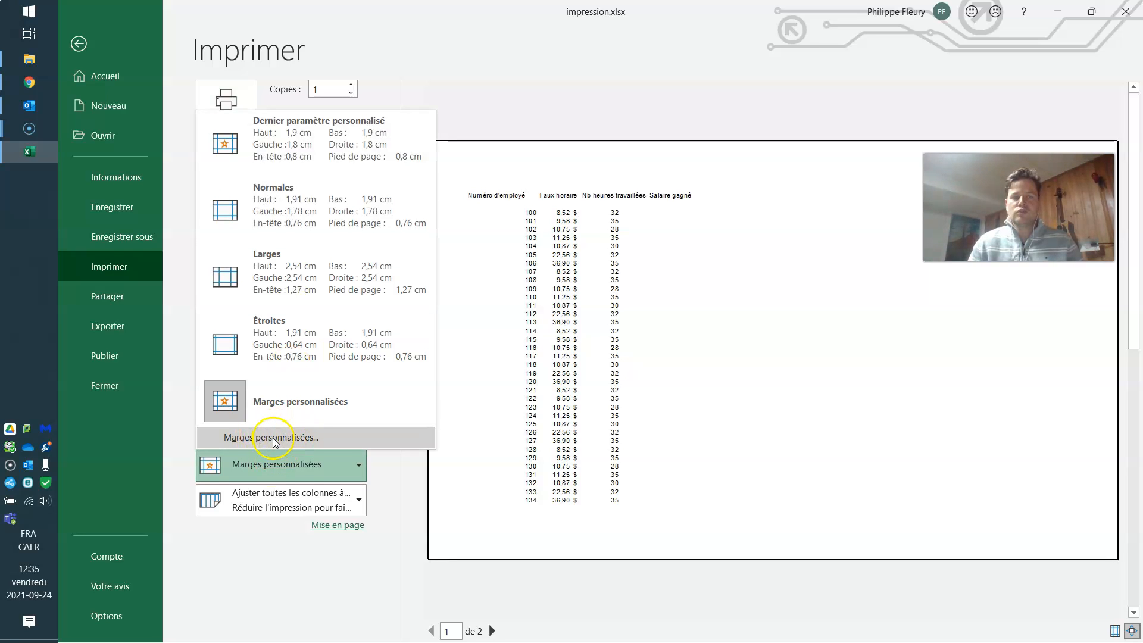
pyautogui.click(326, 438)
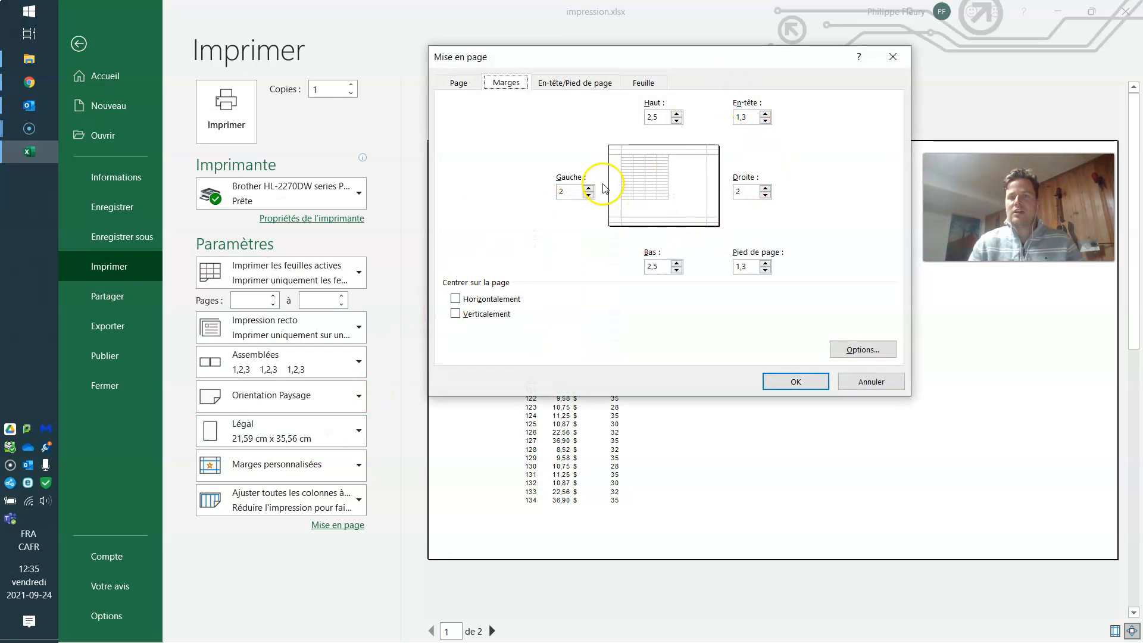
pyautogui.click(475, 300)
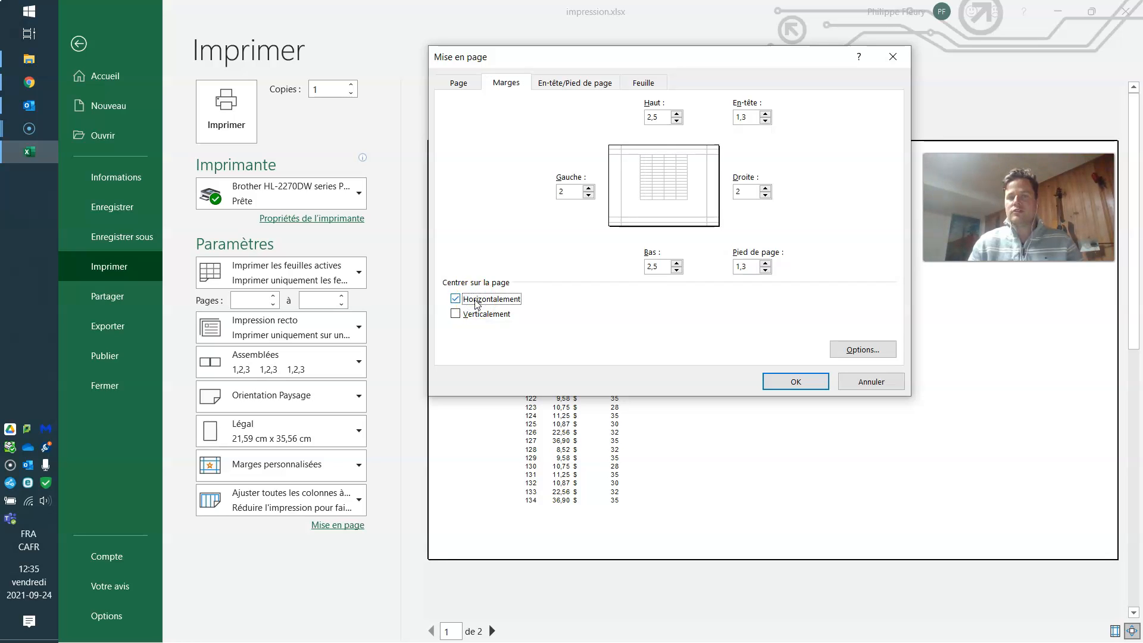
pyautogui.click(471, 314)
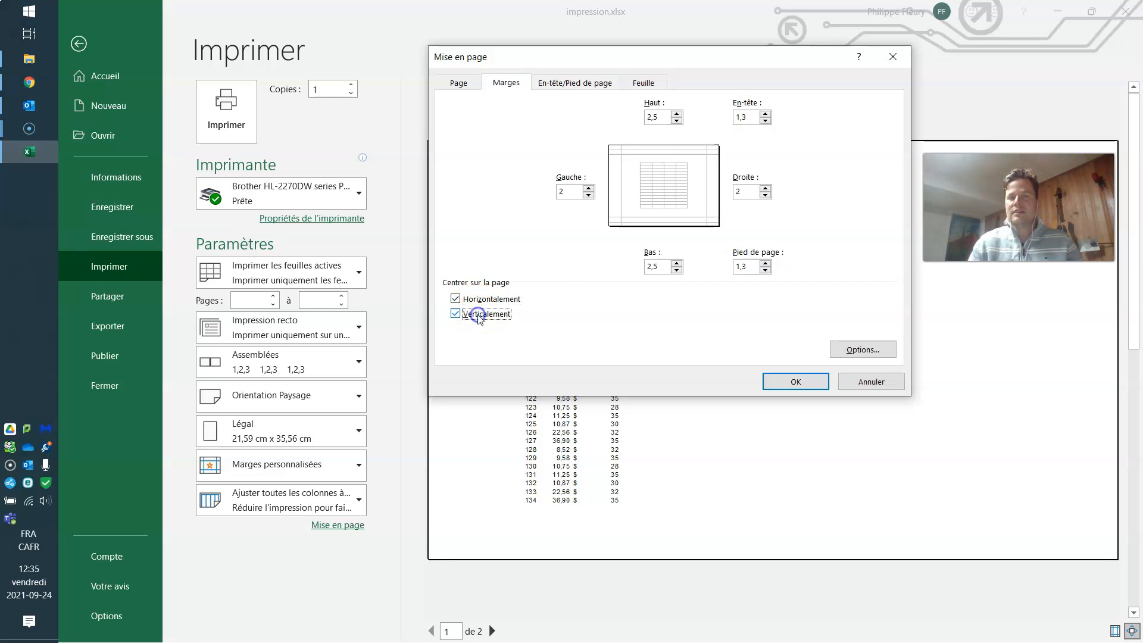
pyautogui.click(788, 379)
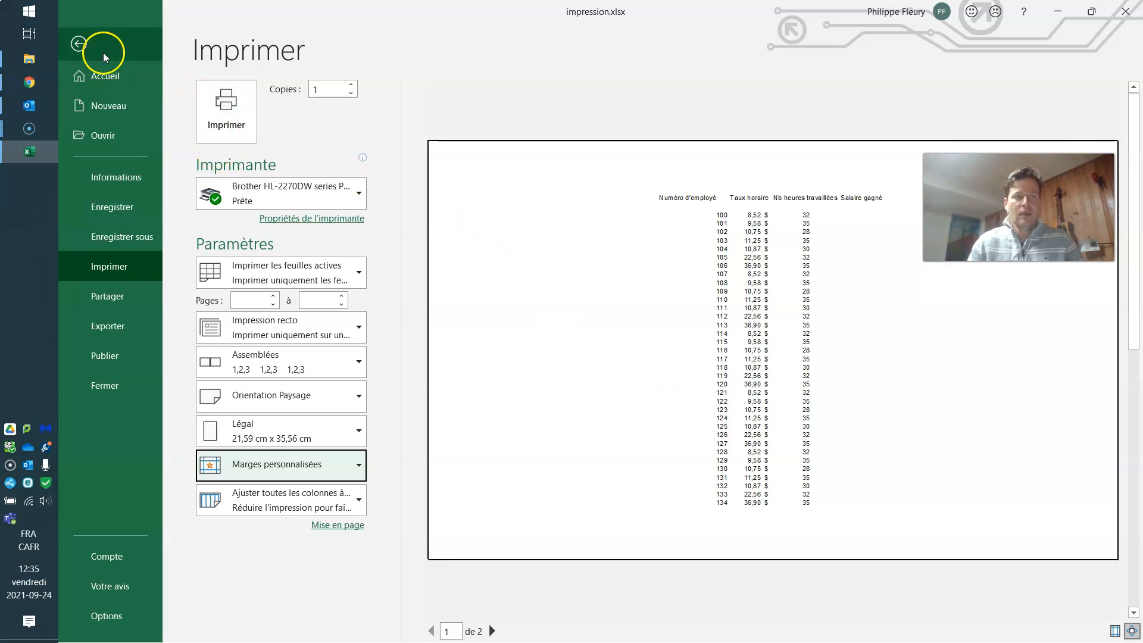
pyautogui.click(78, 46)
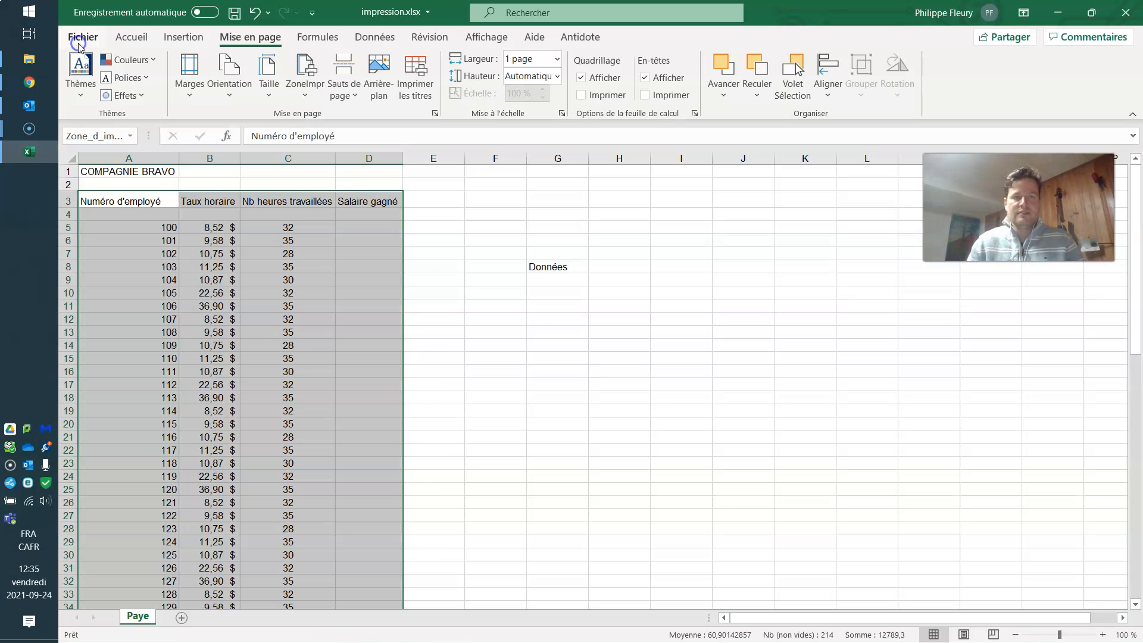
# Check the page break within the payroll rows and set the print width and height scaling to Automatique.
pyautogui.click(321, 233)
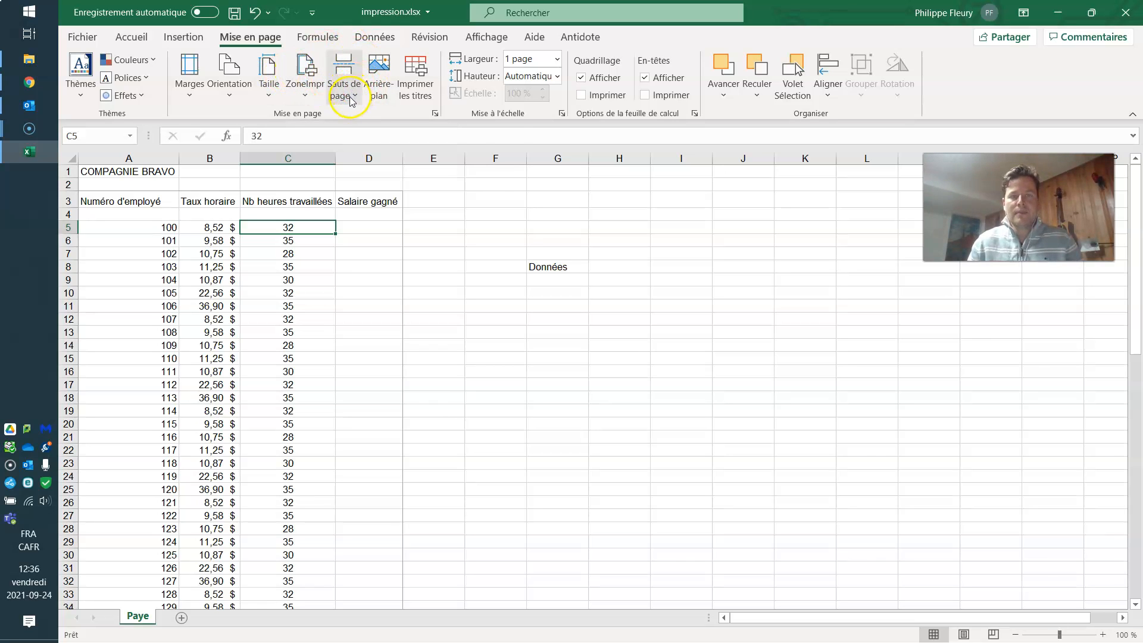
pyautogui.scroll(-1, 272, 441)
pyautogui.scroll(-3, 272, 441)
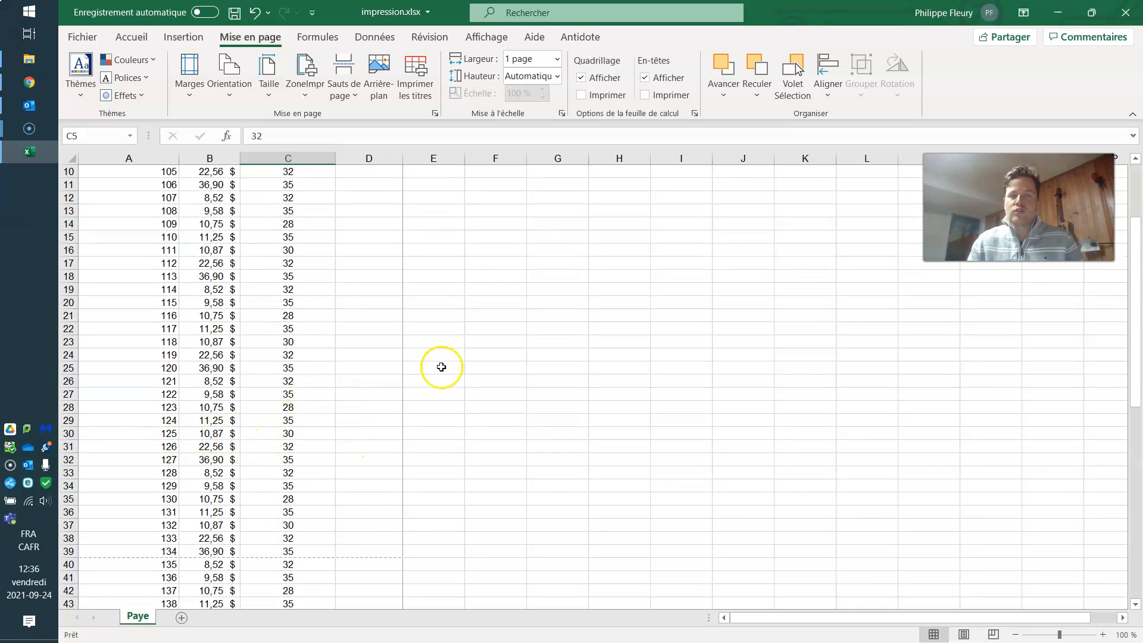
pyautogui.scroll(3, 386, 377)
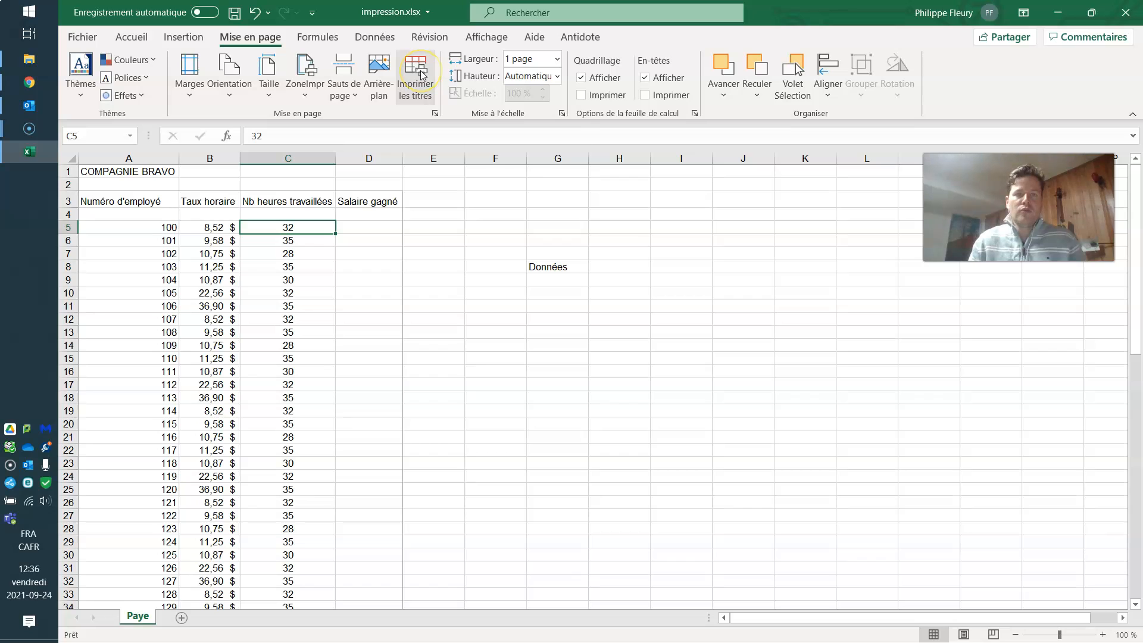
pyautogui.click(557, 59)
pyautogui.click(547, 77)
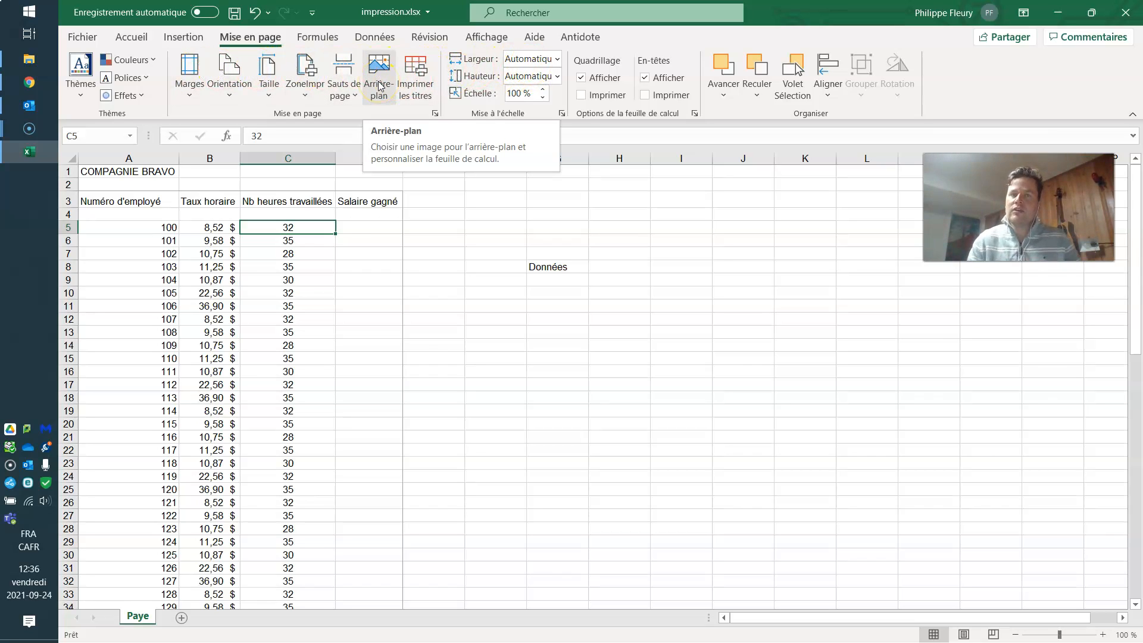
# Check the unscaled table in the print preview and set the sheet's print scale to 120 %.
pyautogui.hotkey('ctrl', 'p')
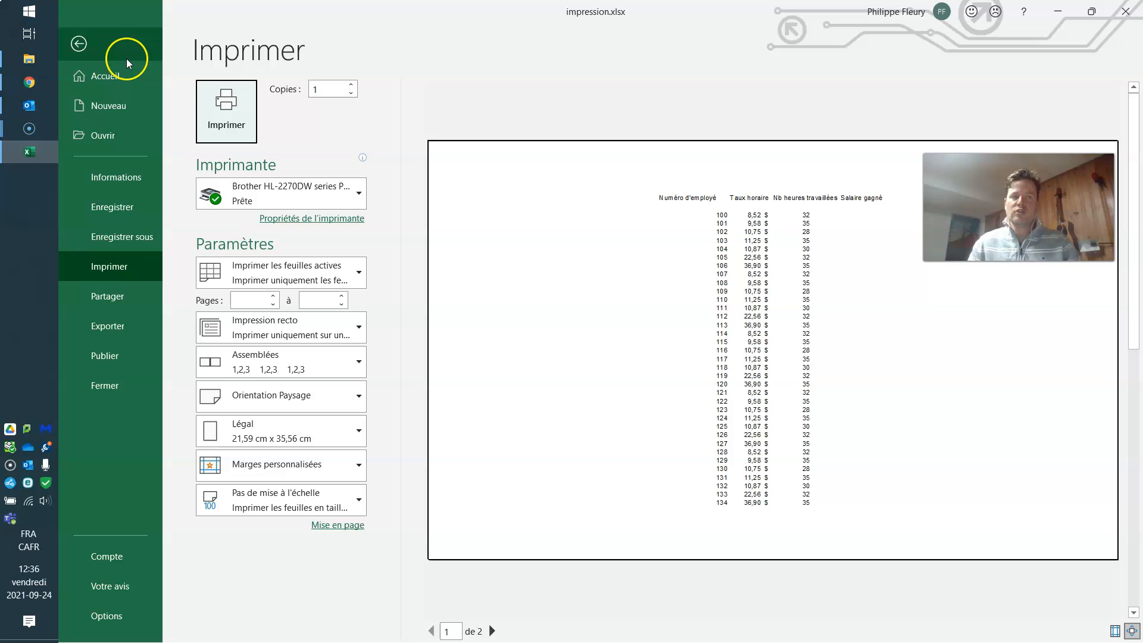
pyautogui.click(79, 44)
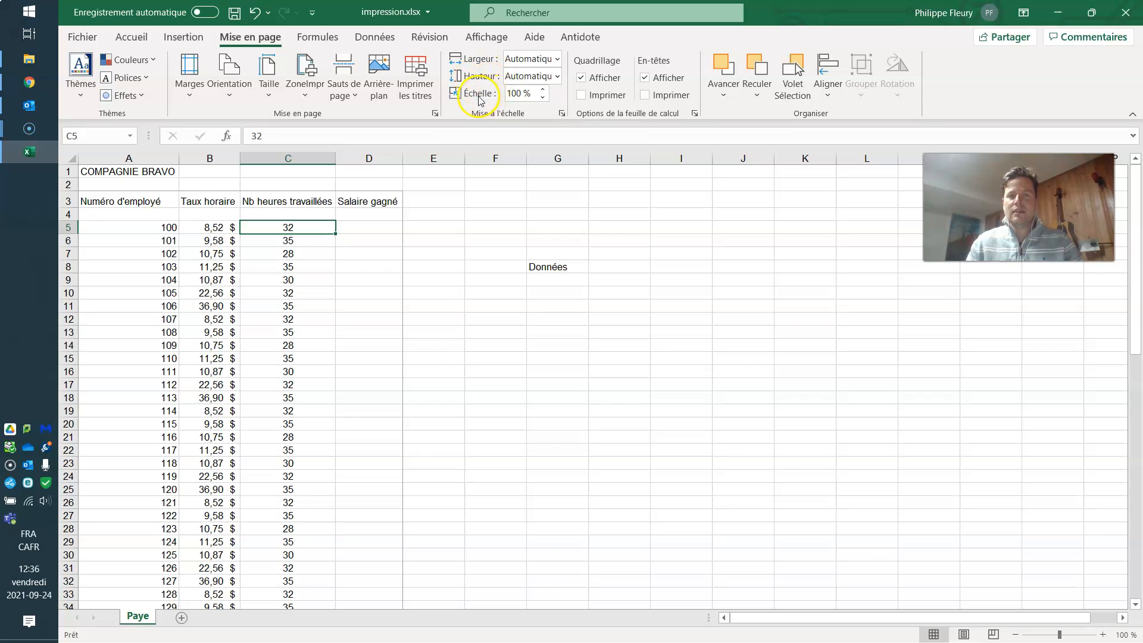
pyautogui.click(542, 89)
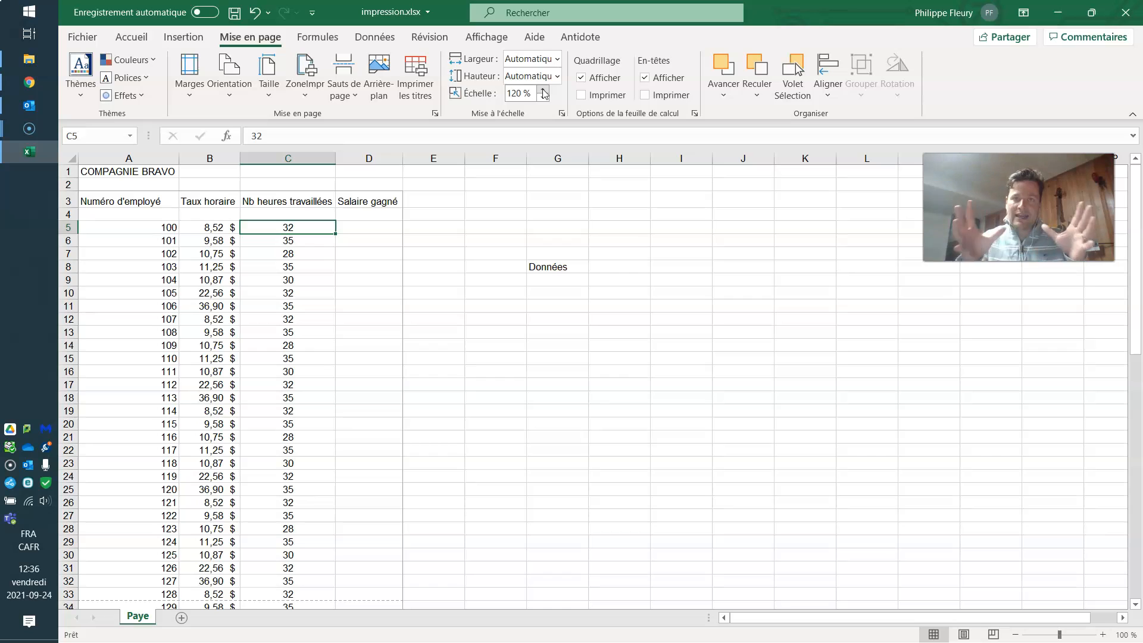
# Set the printout to Lettre paper (215,9 x 279,4 mm) in Portrait orientation and return to the sheet.
pyautogui.click(260, 227)
pyautogui.hotkey('ctrl', 'p')
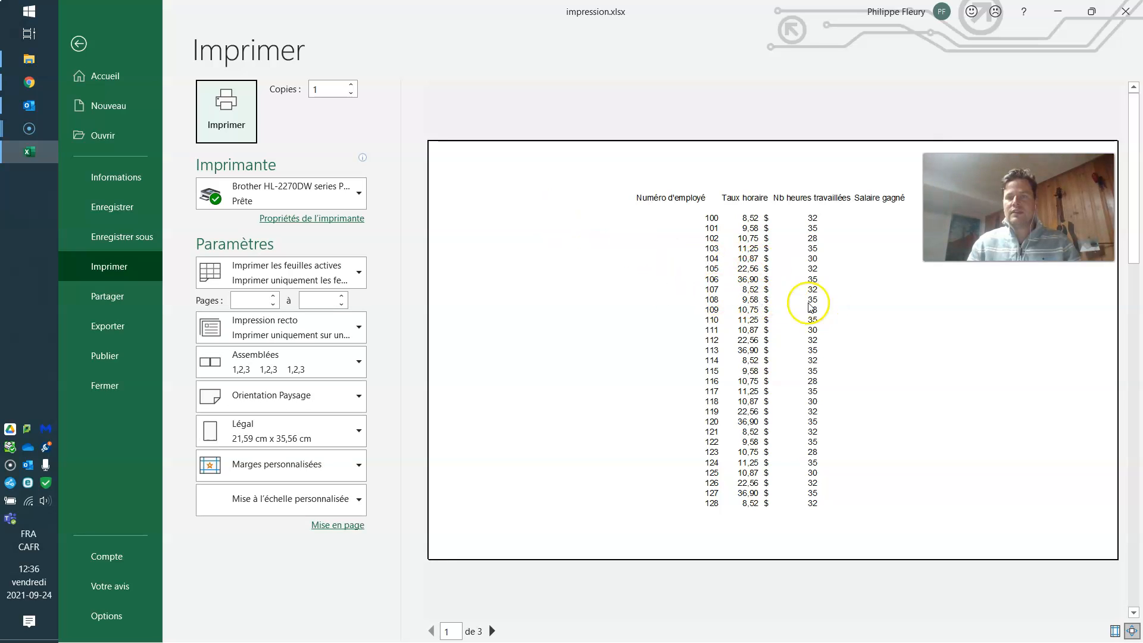
pyautogui.click(273, 432)
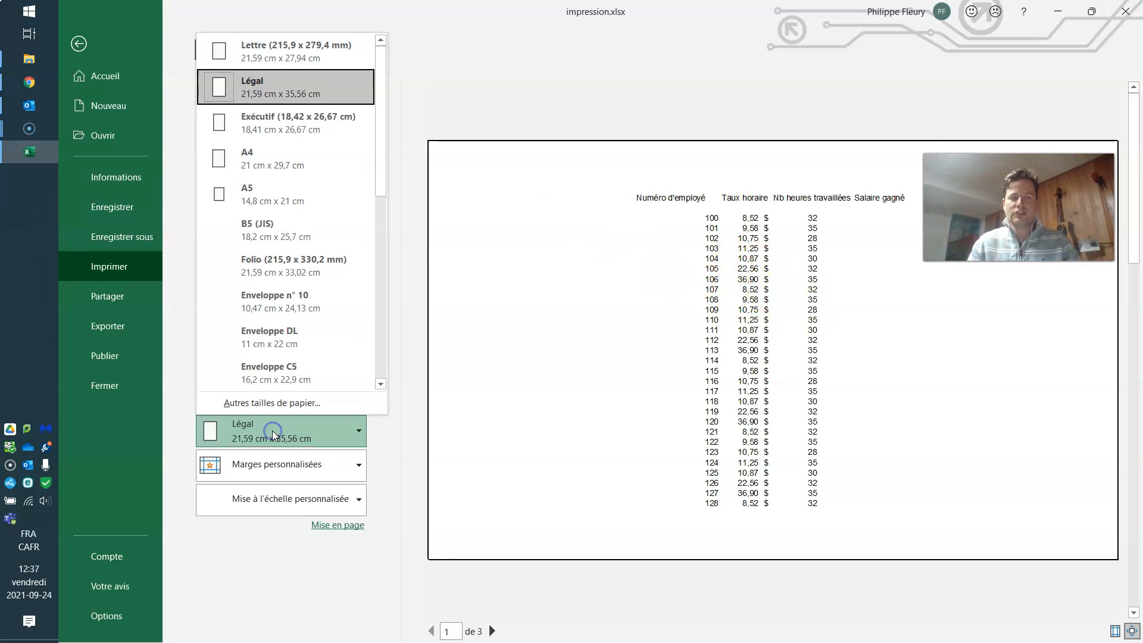
pyautogui.click(289, 51)
pyautogui.click(281, 390)
pyautogui.click(255, 430)
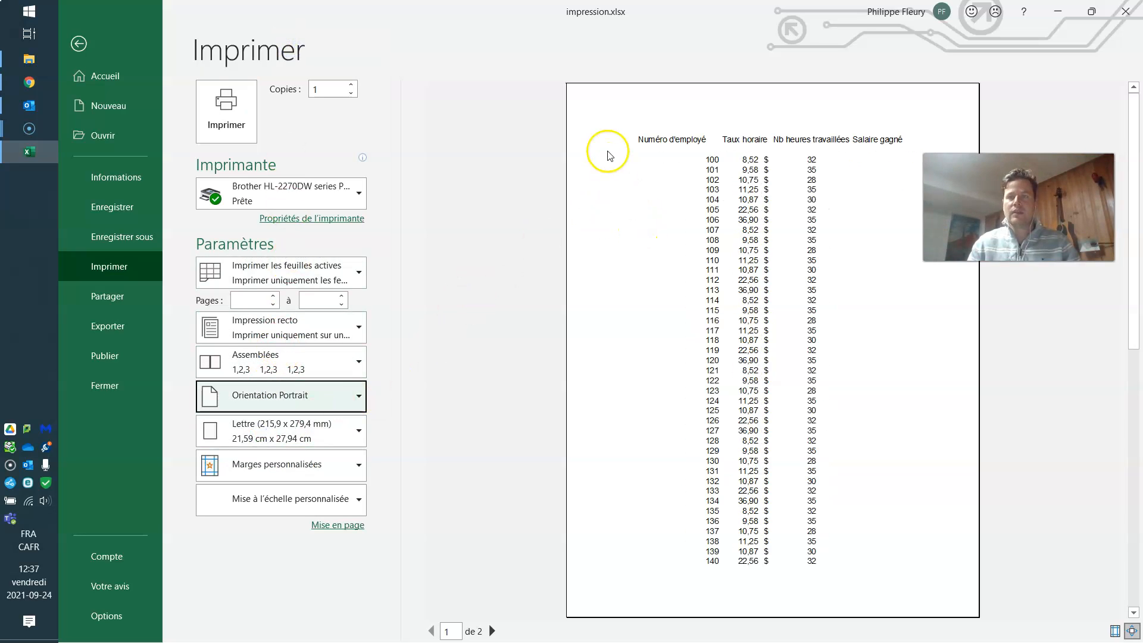
pyautogui.click(79, 43)
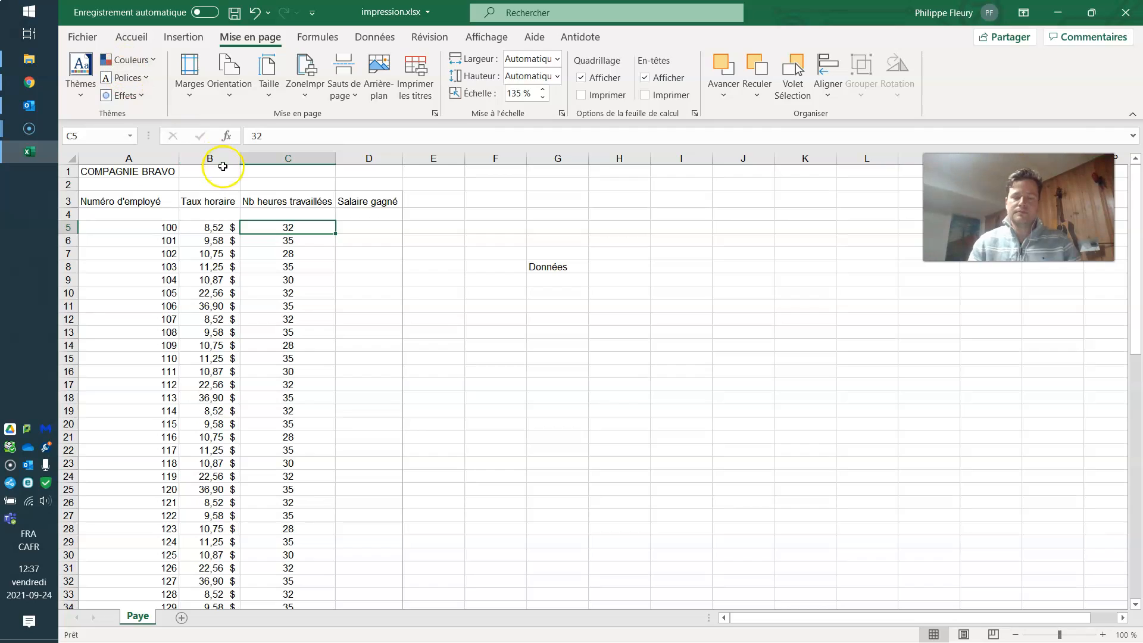
# Try print scales of 135 % and 65 % for the payroll table, checking each in the print preview.
pyautogui.hotkey('ctrl', 'p')
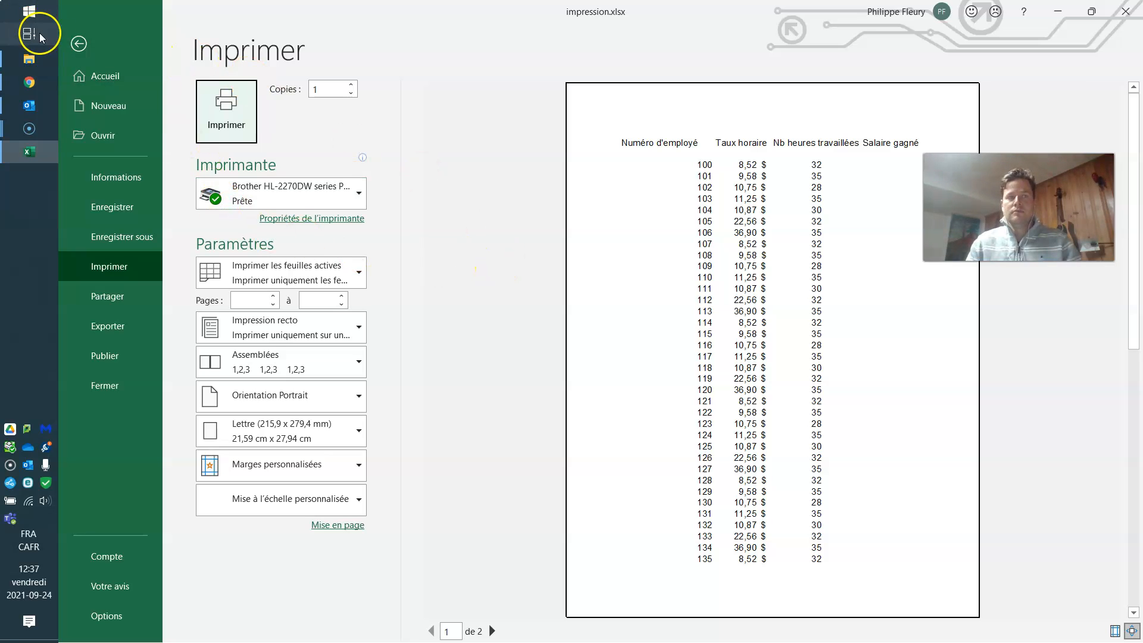
pyautogui.click(77, 42)
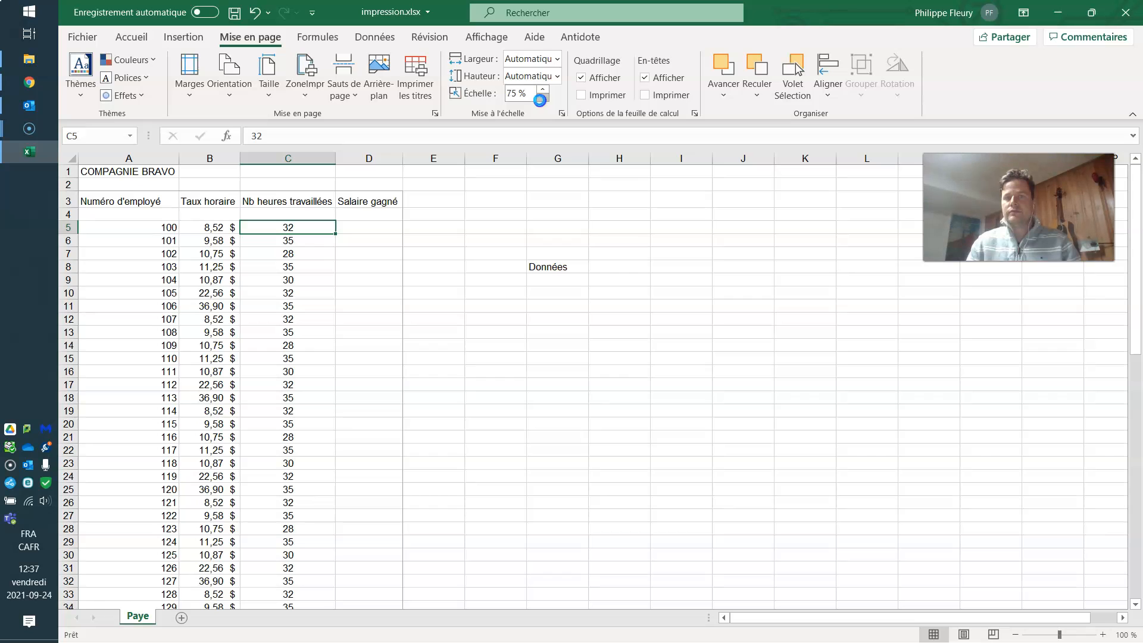
pyautogui.click(509, 196)
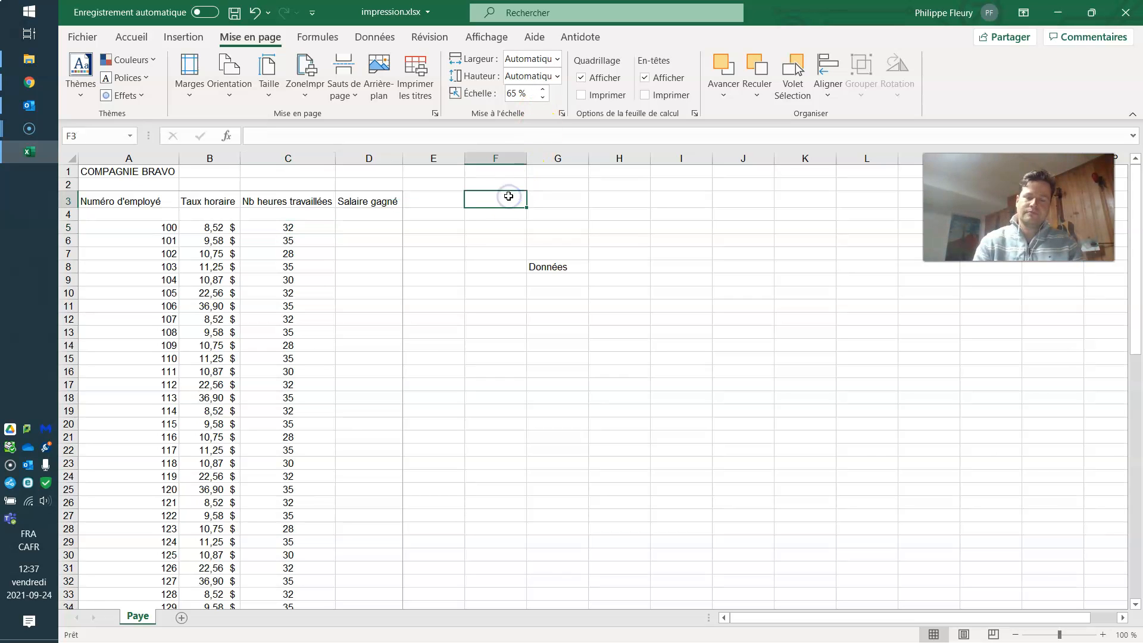
pyautogui.hotkey('ctrl', 'p')
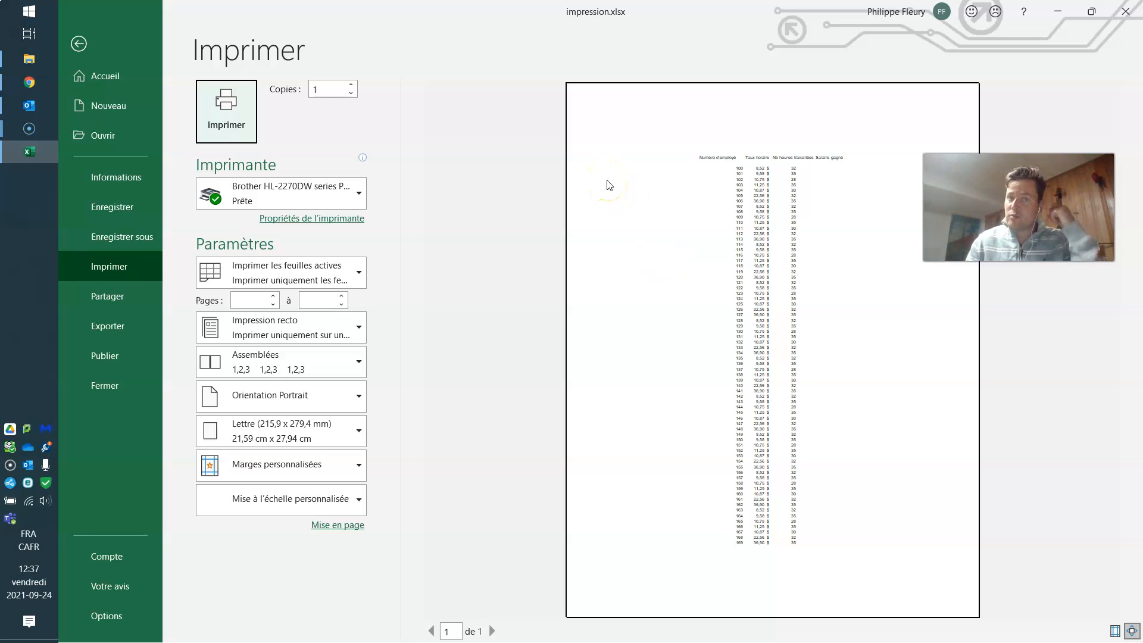
pyautogui.click(85, 43)
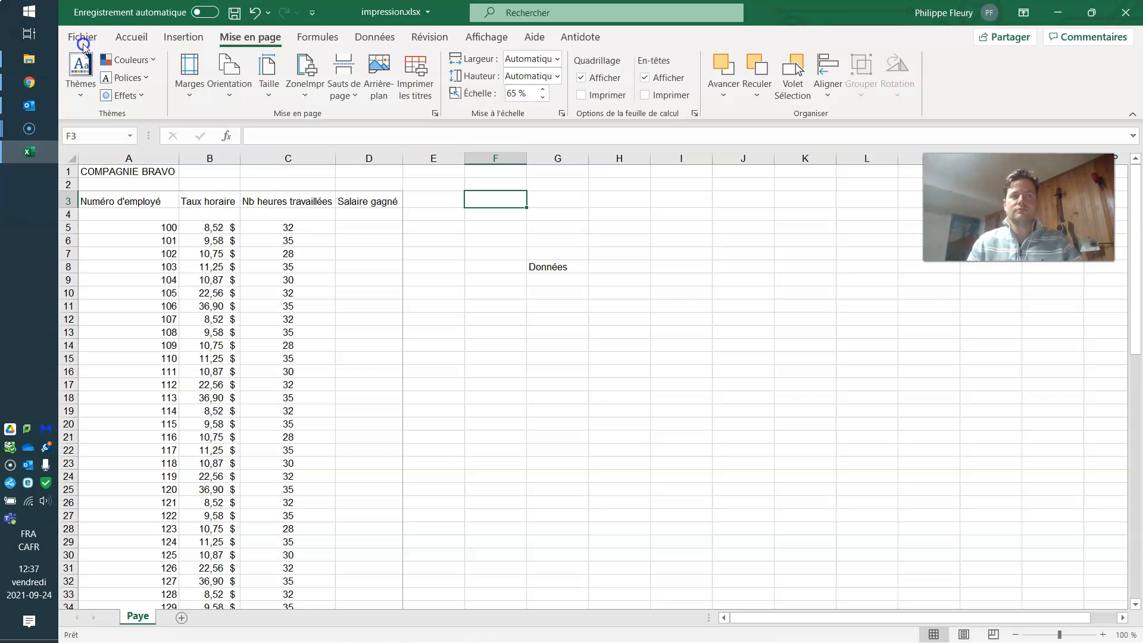
# Toggle the on-screen display of the gridlines and the row and column headings off and back on.
pyautogui.click(372, 254)
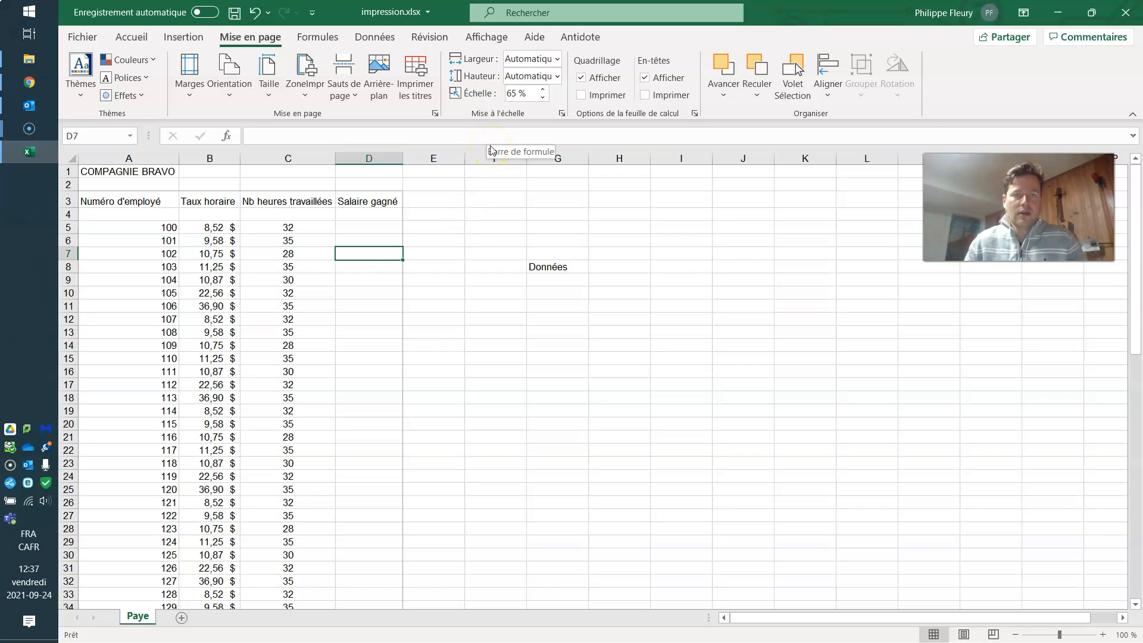
pyautogui.click(581, 77)
pyautogui.click(603, 82)
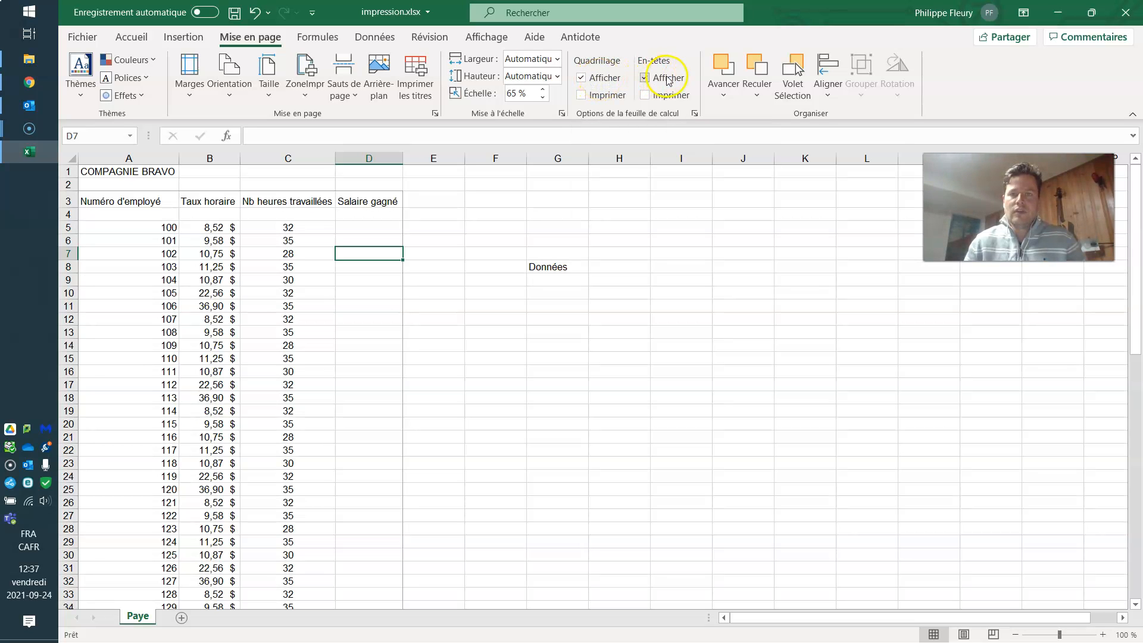
pyautogui.click(666, 78)
pyautogui.click(666, 77)
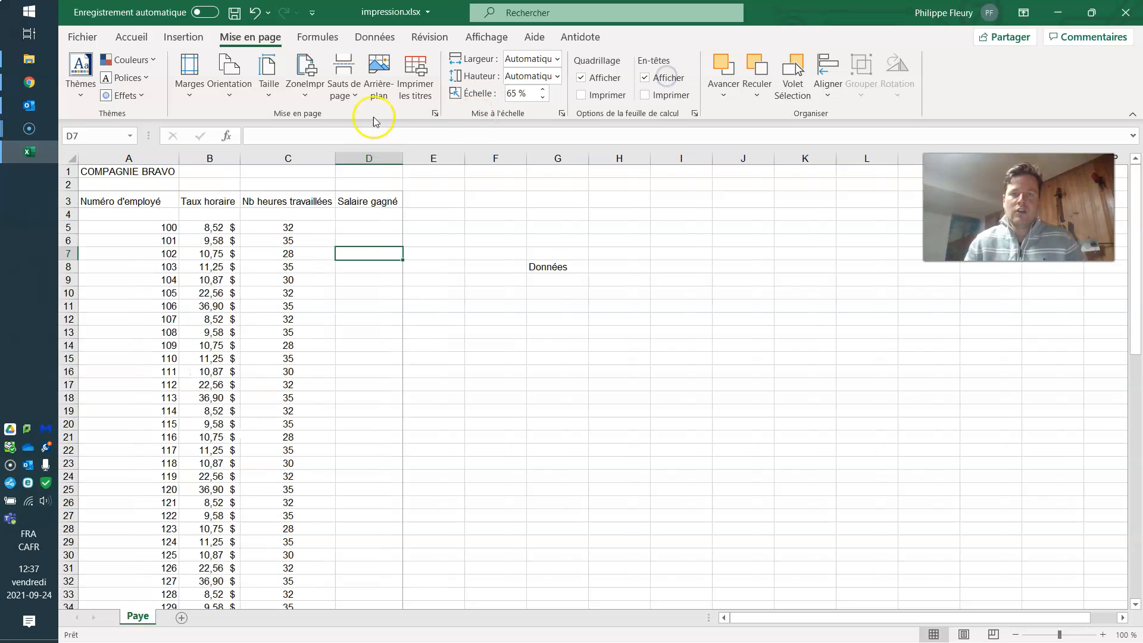
# Try printing the gridlines and the row and column headings, check the print preview, and turn both options off again.
pyautogui.click(600, 96)
pyautogui.click(666, 95)
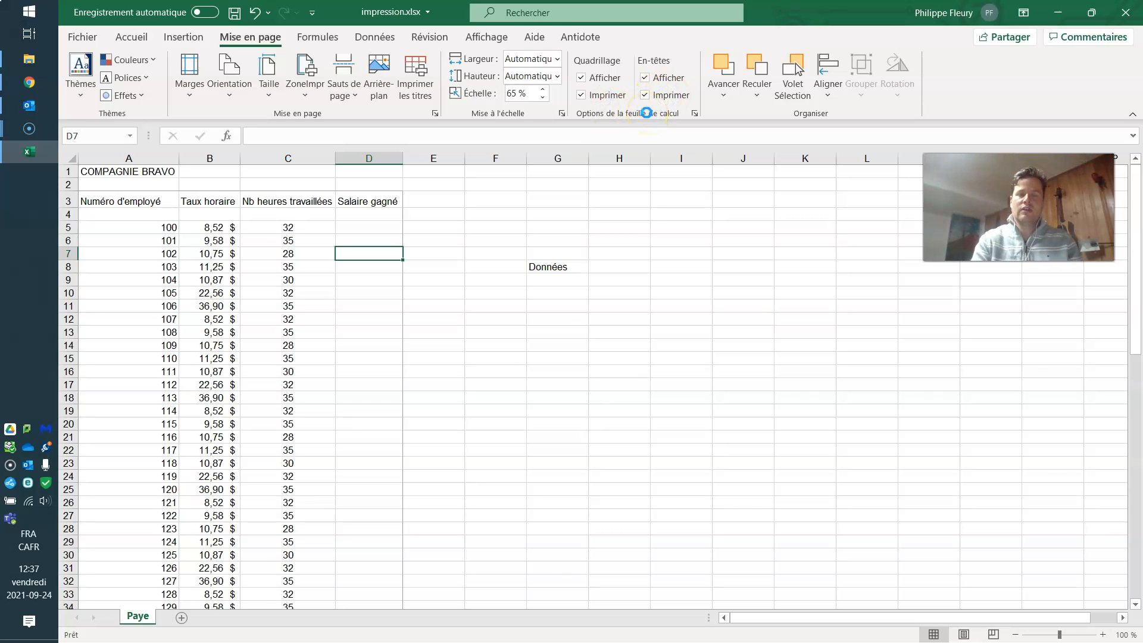
pyautogui.hotkey('ctrl', 'p')
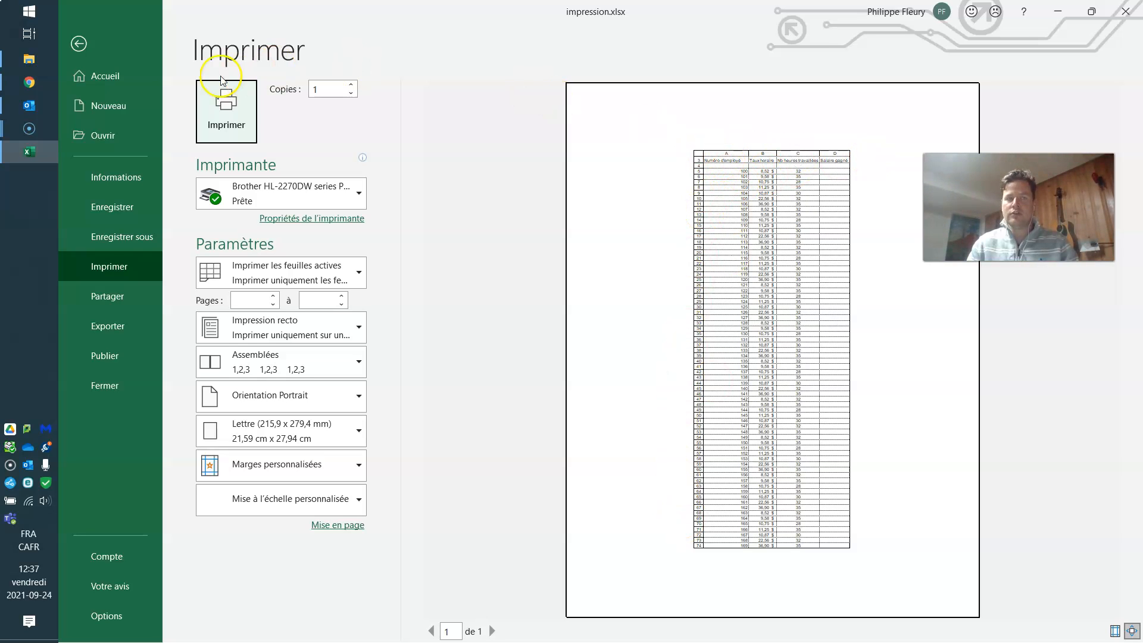
pyautogui.click(79, 44)
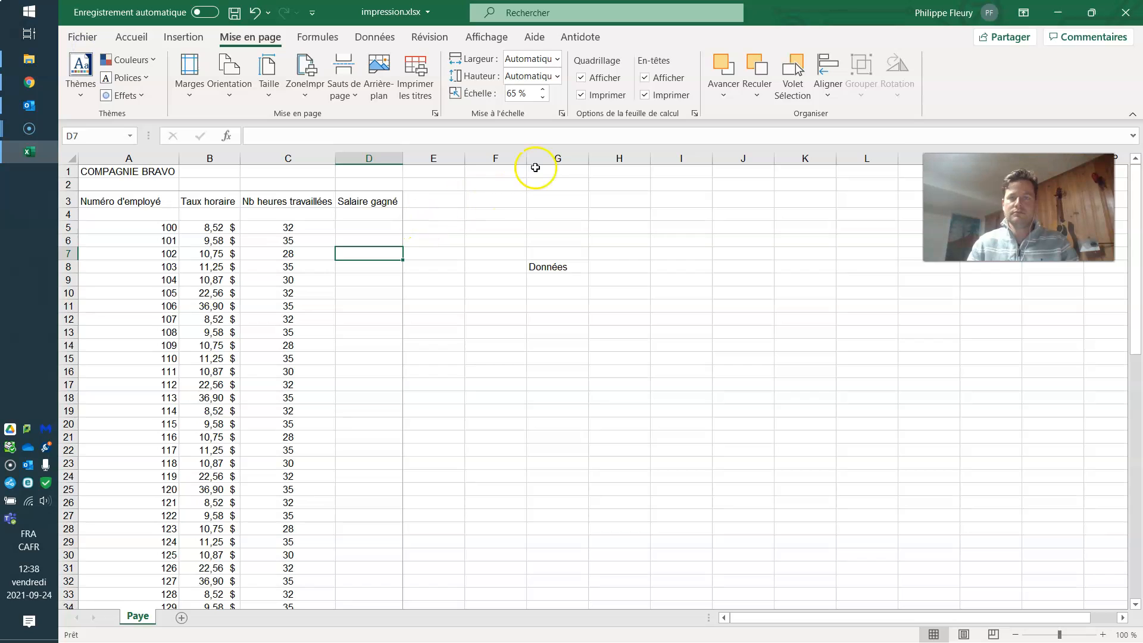
pyautogui.click(580, 94)
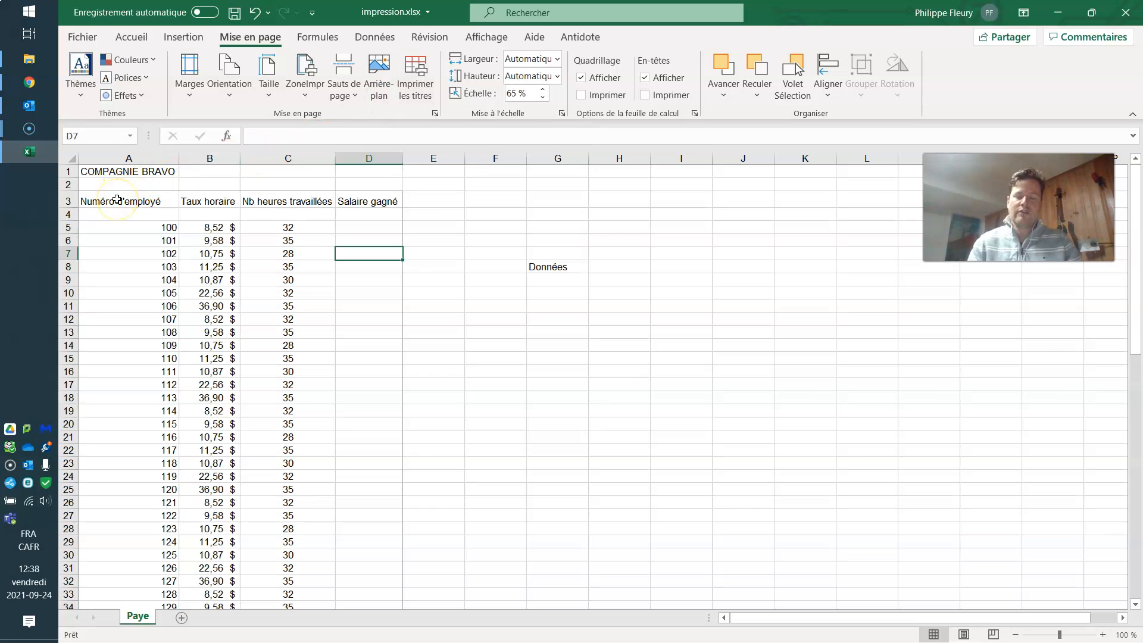
# Set the print scaling to Pas de mise à l'échelle and compare the two pages in the print preview for column titles.
pyautogui.hotkey('ctrl', 'p')
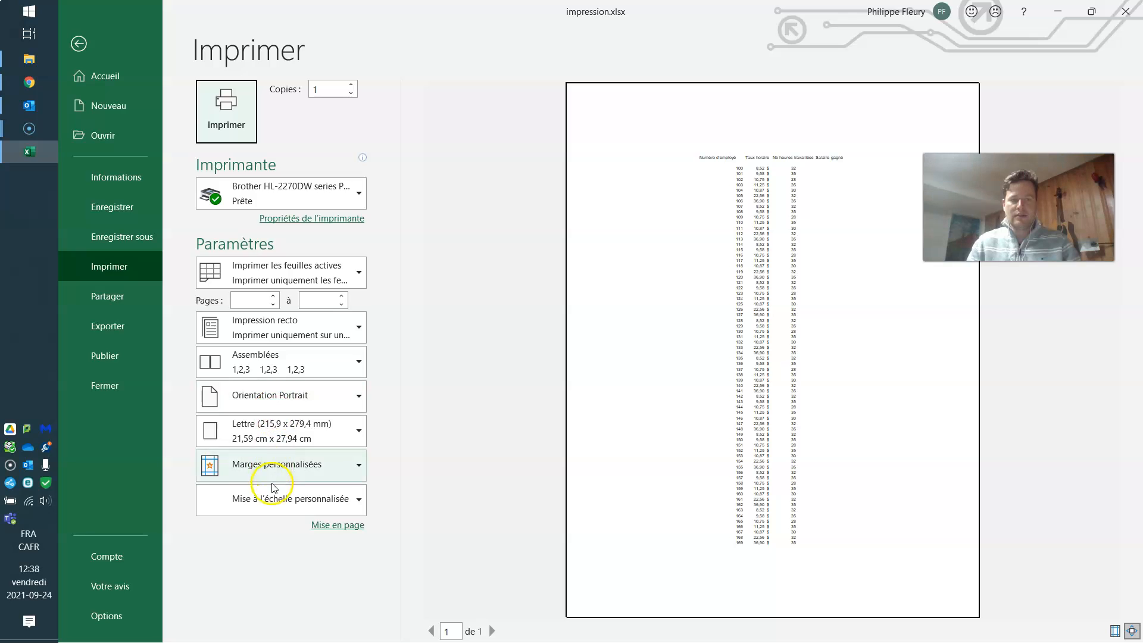
pyautogui.click(273, 498)
pyautogui.click(298, 269)
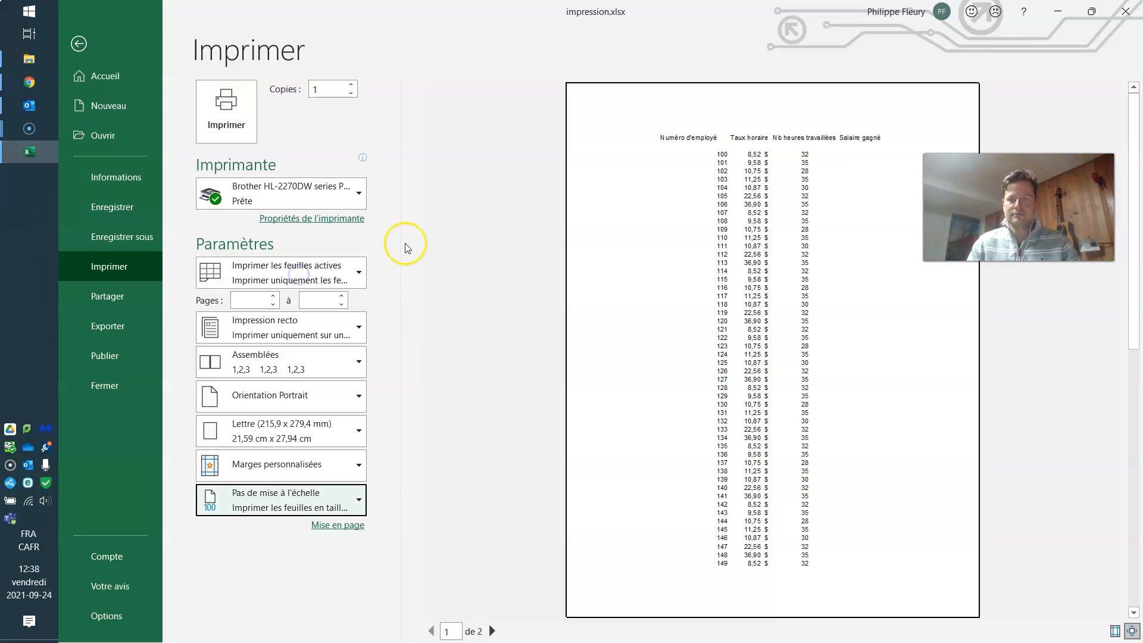
pyautogui.scroll(-1, 657, 207)
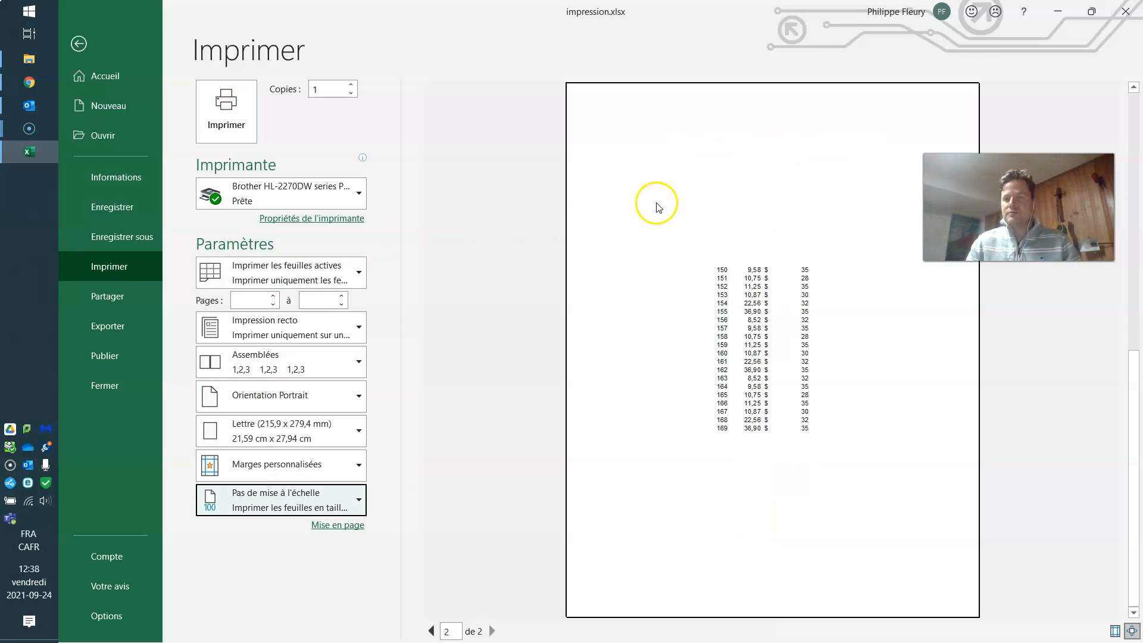
pyautogui.scroll(1, 656, 207)
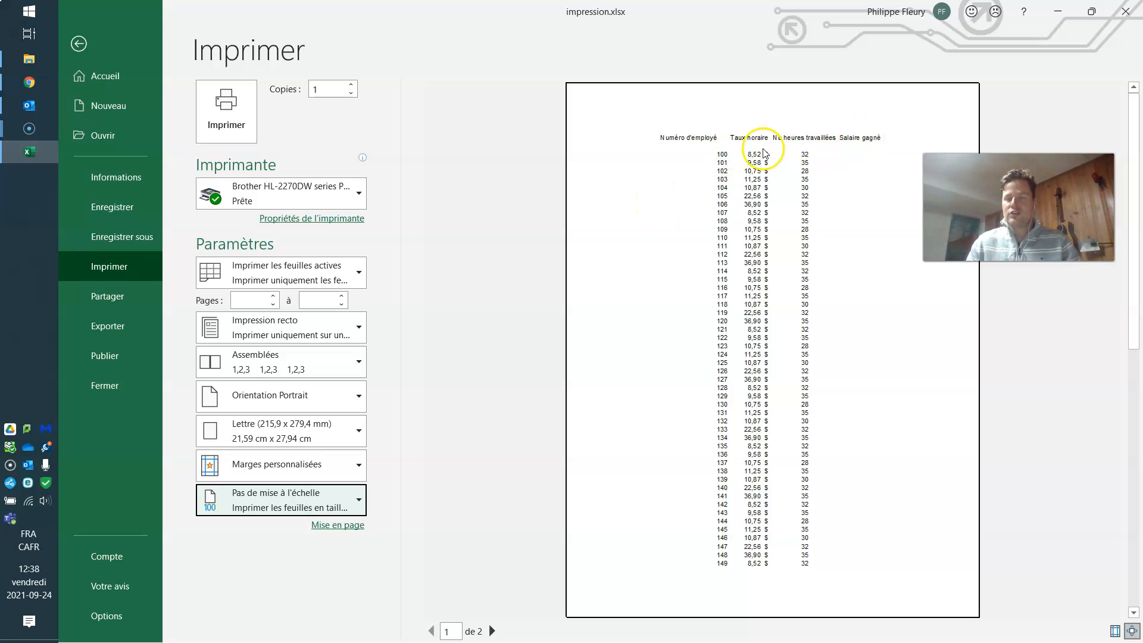
pyautogui.scroll(-1, 765, 154)
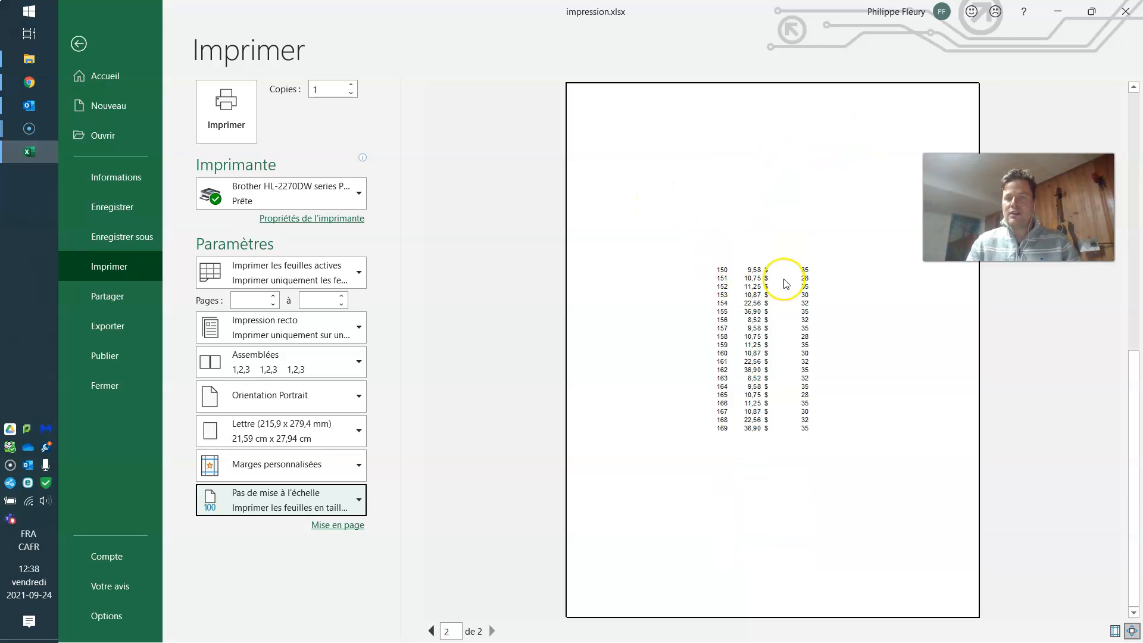
pyautogui.scroll(1, 785, 284)
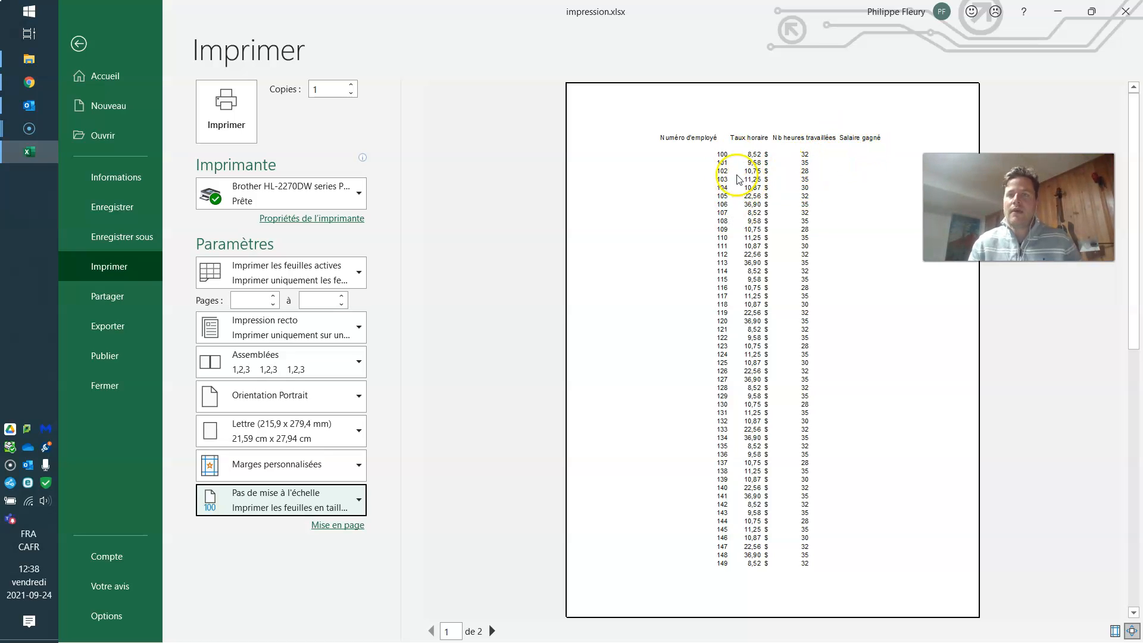
pyautogui.scroll(-1, 747, 184)
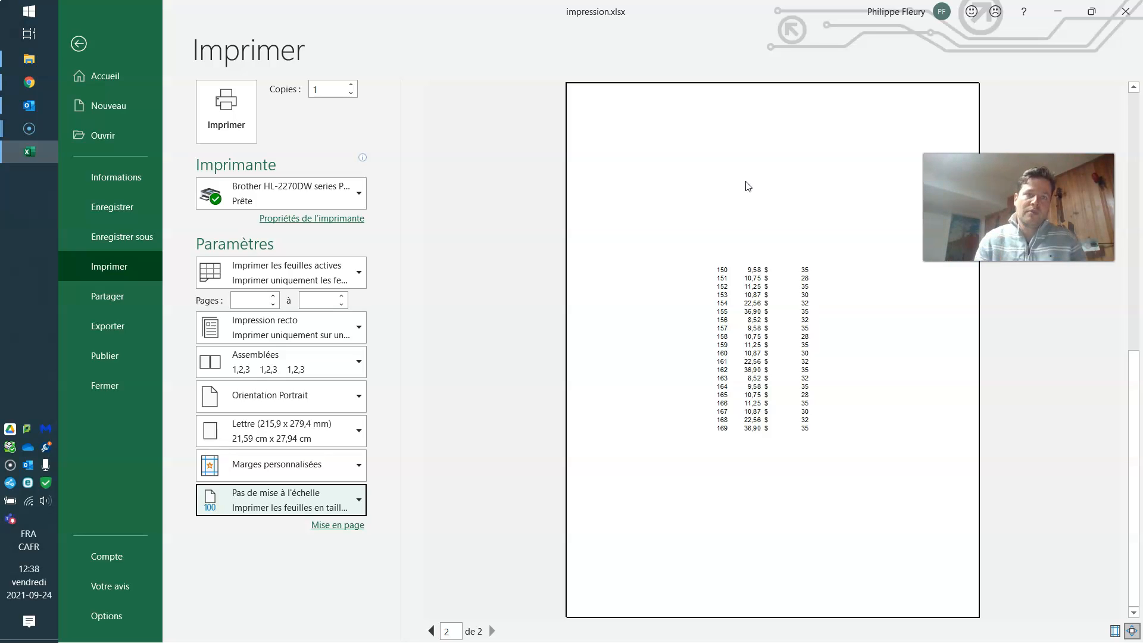
pyautogui.click(81, 42)
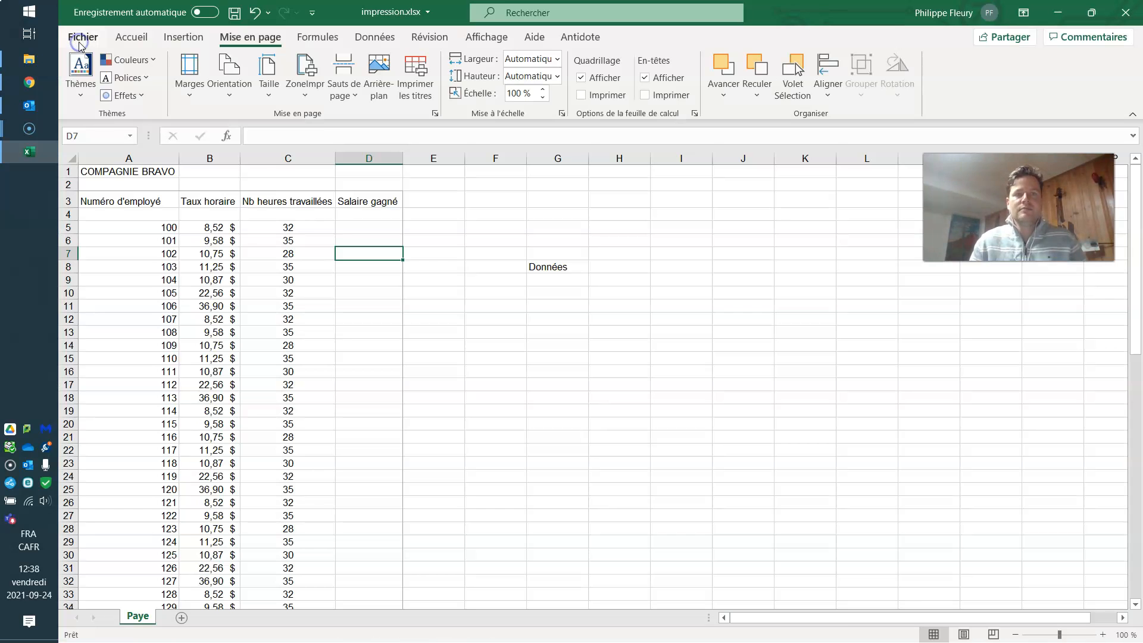
# Set row 3 ($3:$3) to repeat at the top of every printed page and check both pages in the print preview.
pyautogui.click(374, 226)
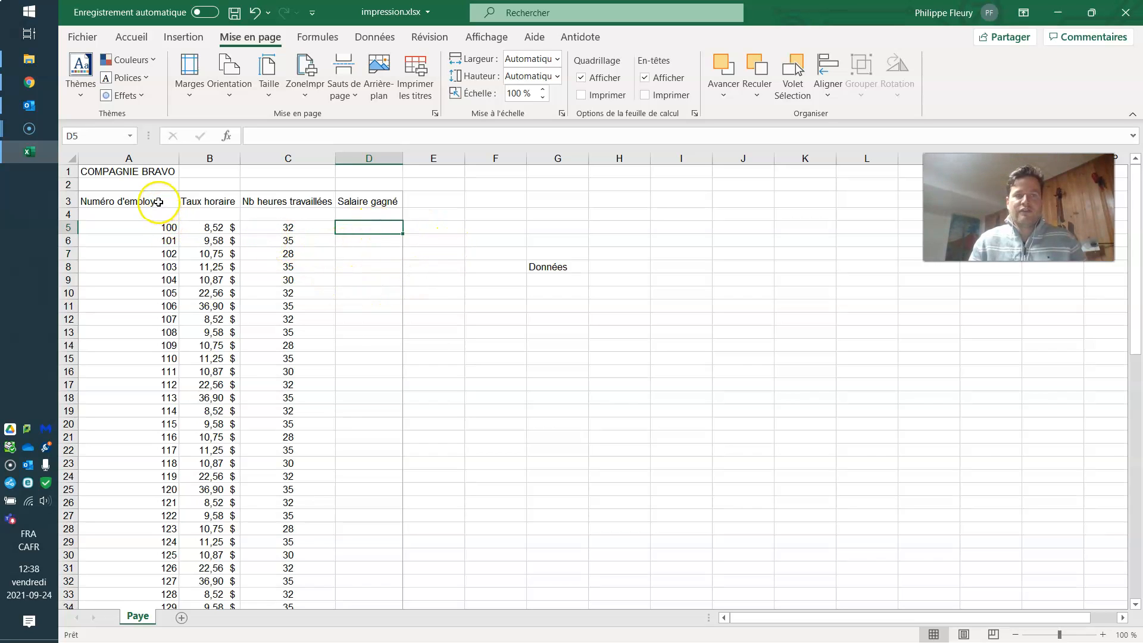
pyautogui.click(420, 79)
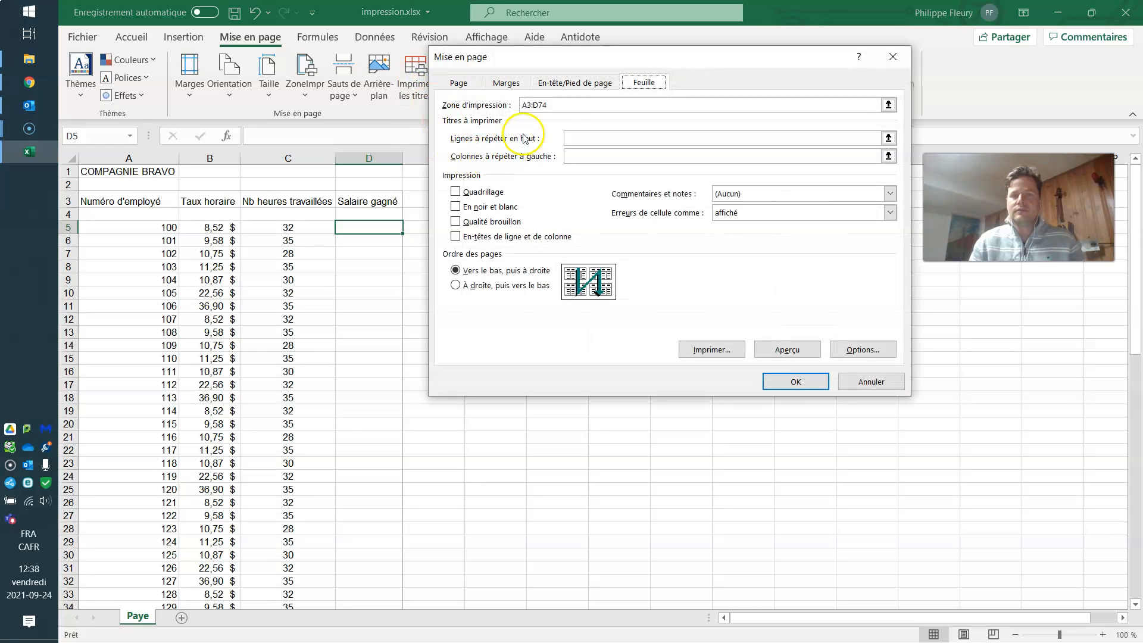
pyautogui.click(529, 105)
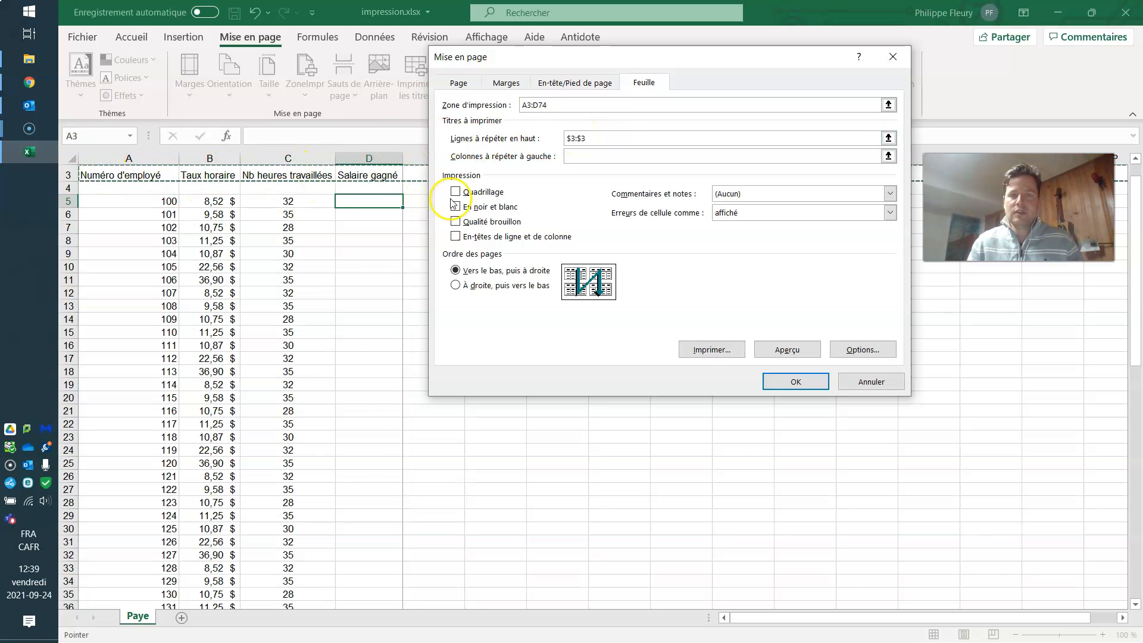
pyautogui.click(594, 135)
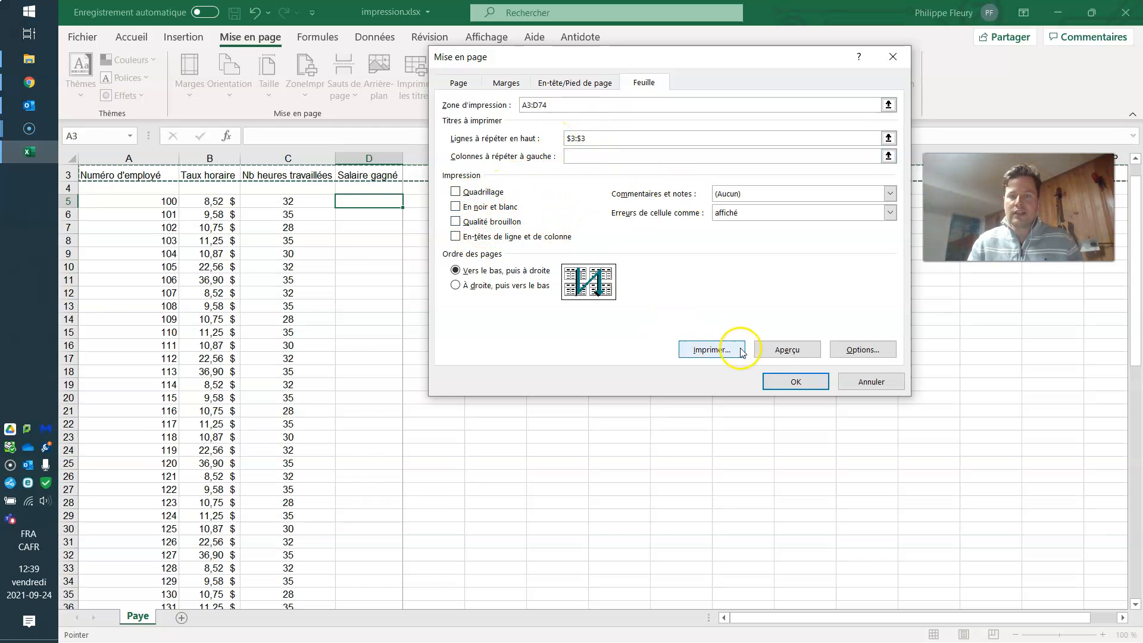
pyautogui.click(796, 381)
pyautogui.hotkey('ctrl', 'p')
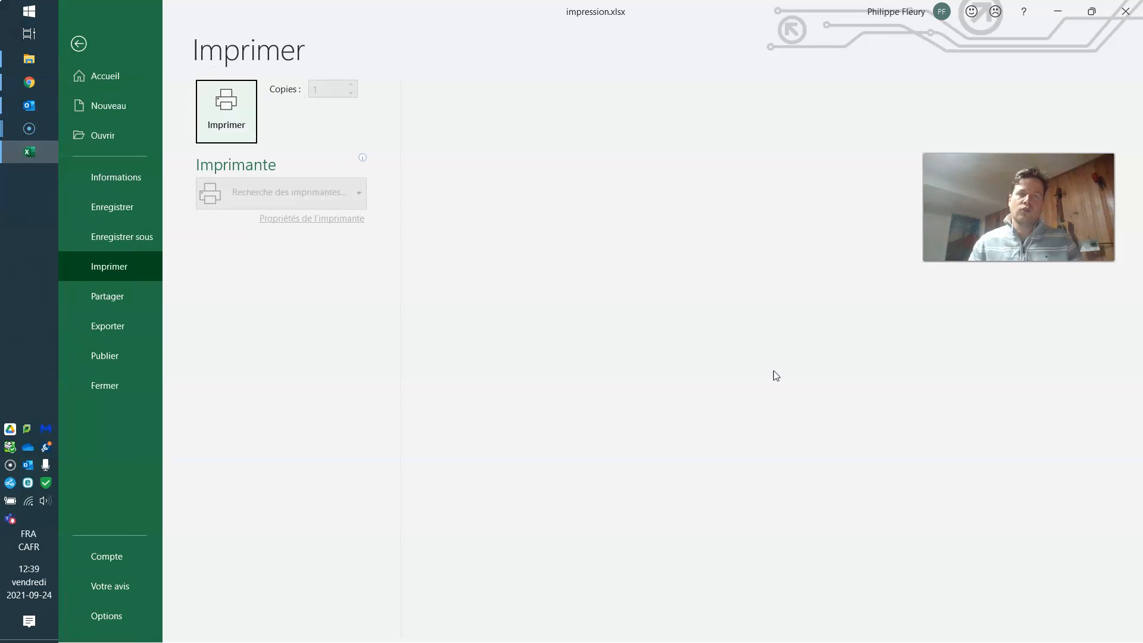
pyautogui.scroll(-1, 656, 213)
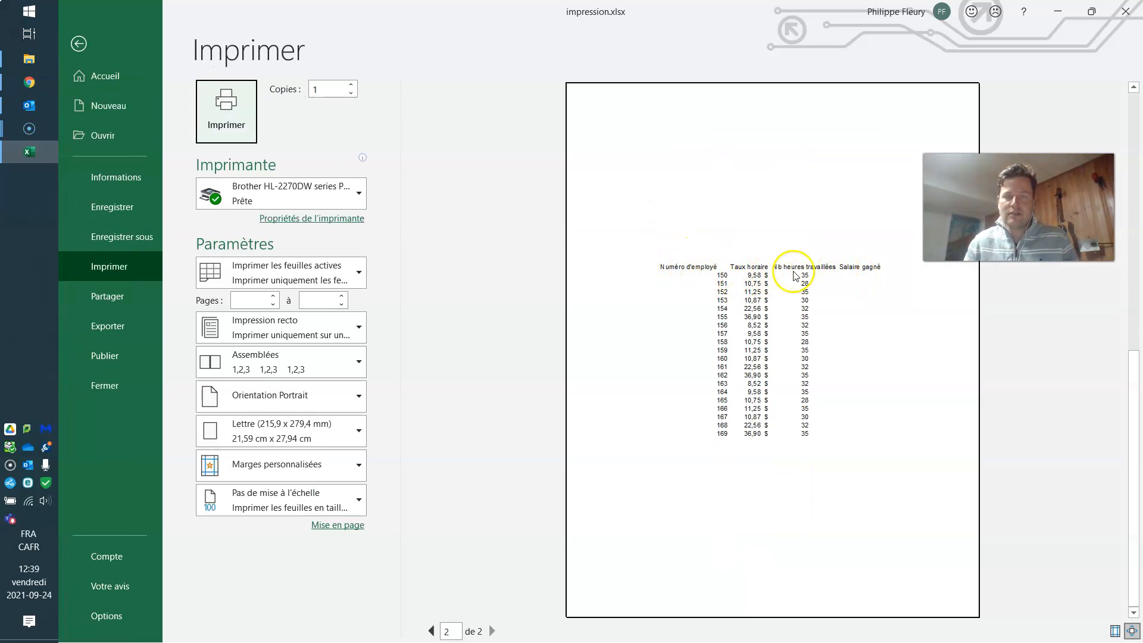
pyautogui.scroll(1, 738, 275)
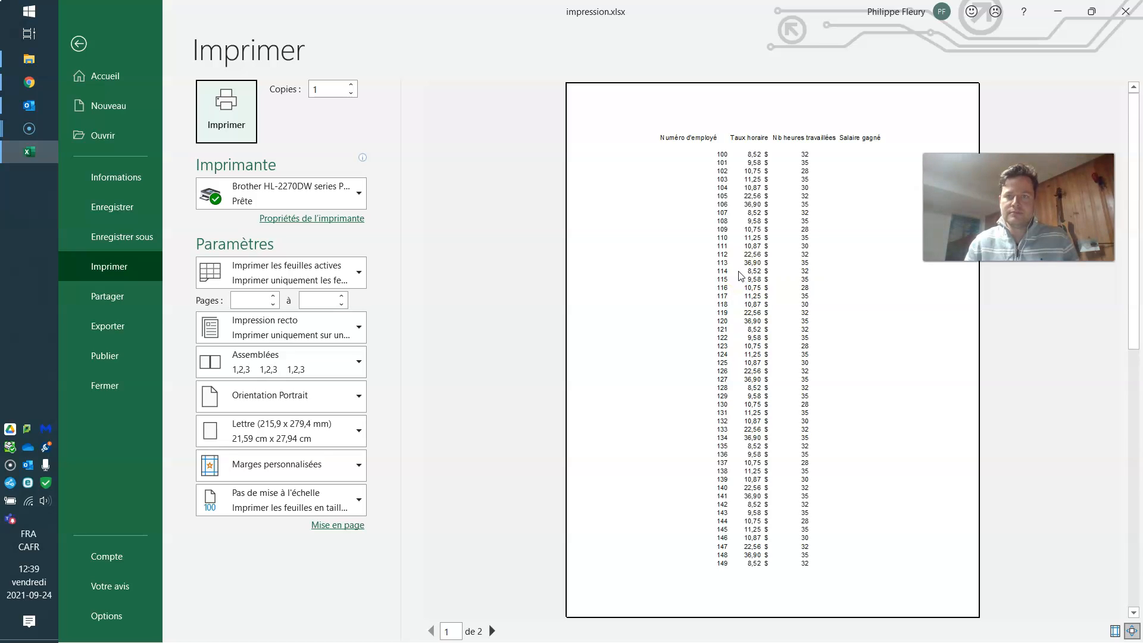
pyautogui.scroll(-1, 740, 276)
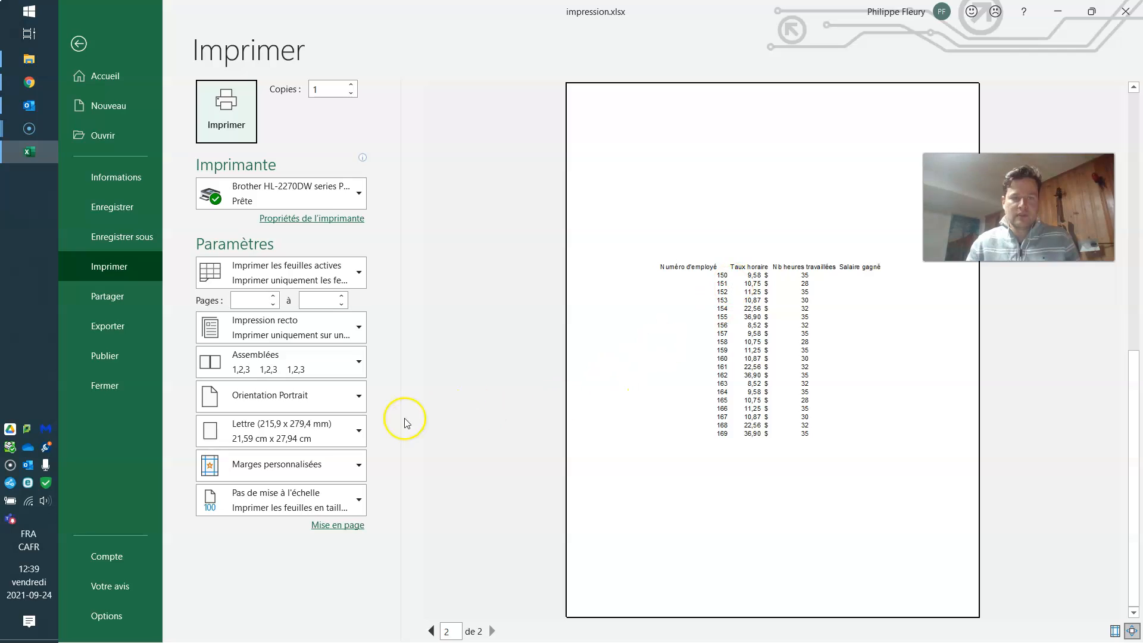
# Apply the Normales margins to the printout and return to the sheet.
pyautogui.click(346, 463)
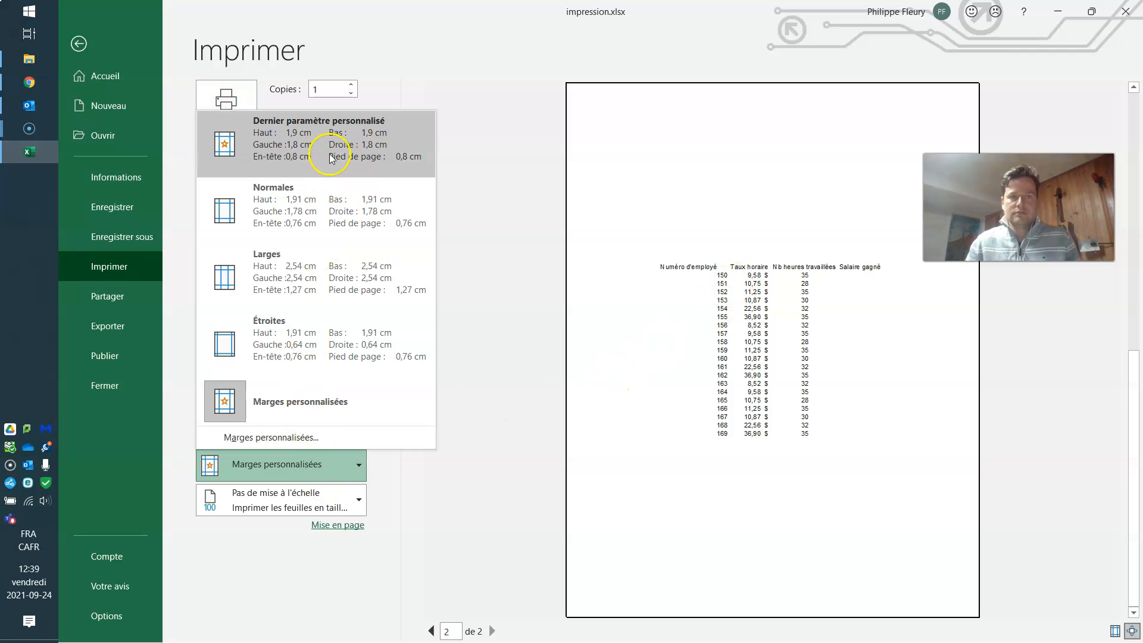
pyautogui.click(298, 206)
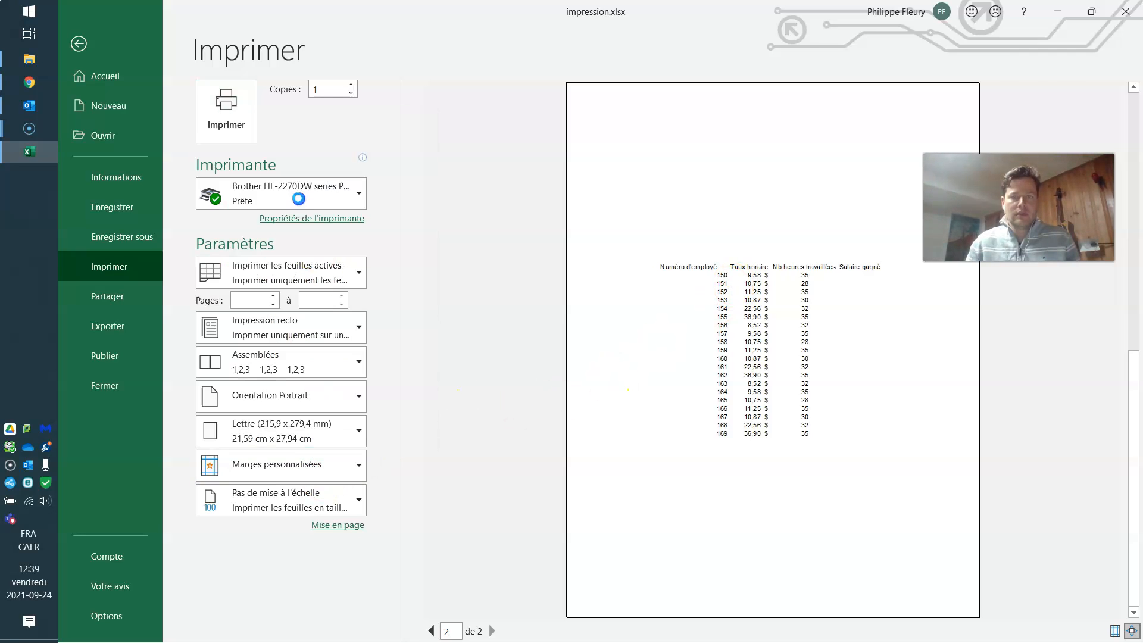
pyautogui.click(272, 470)
pyautogui.click(518, 439)
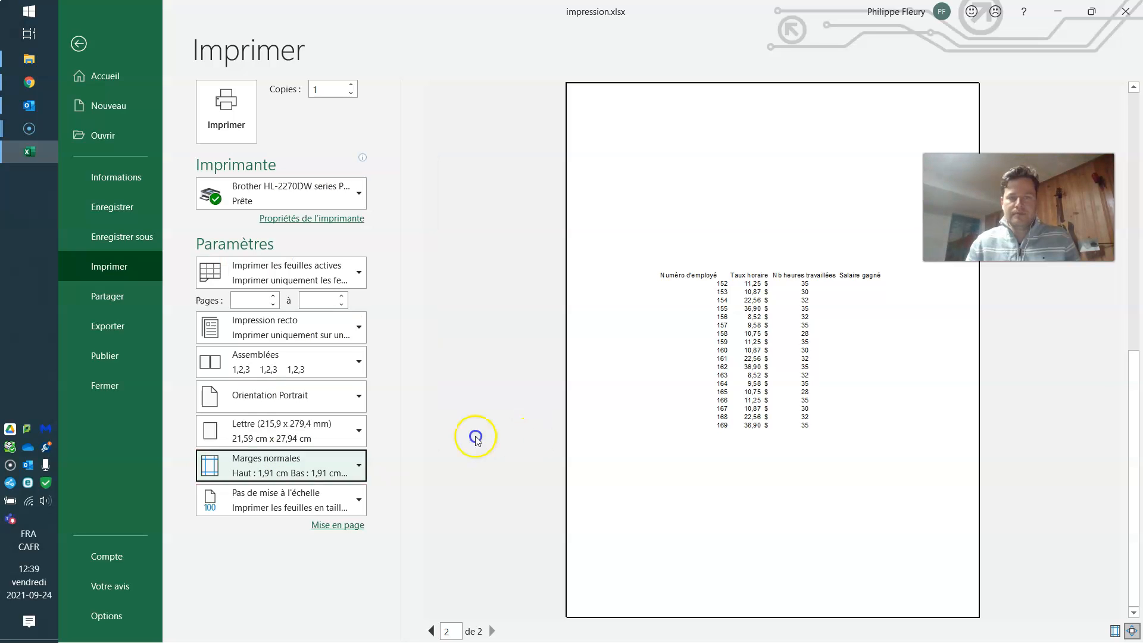
pyautogui.click(78, 45)
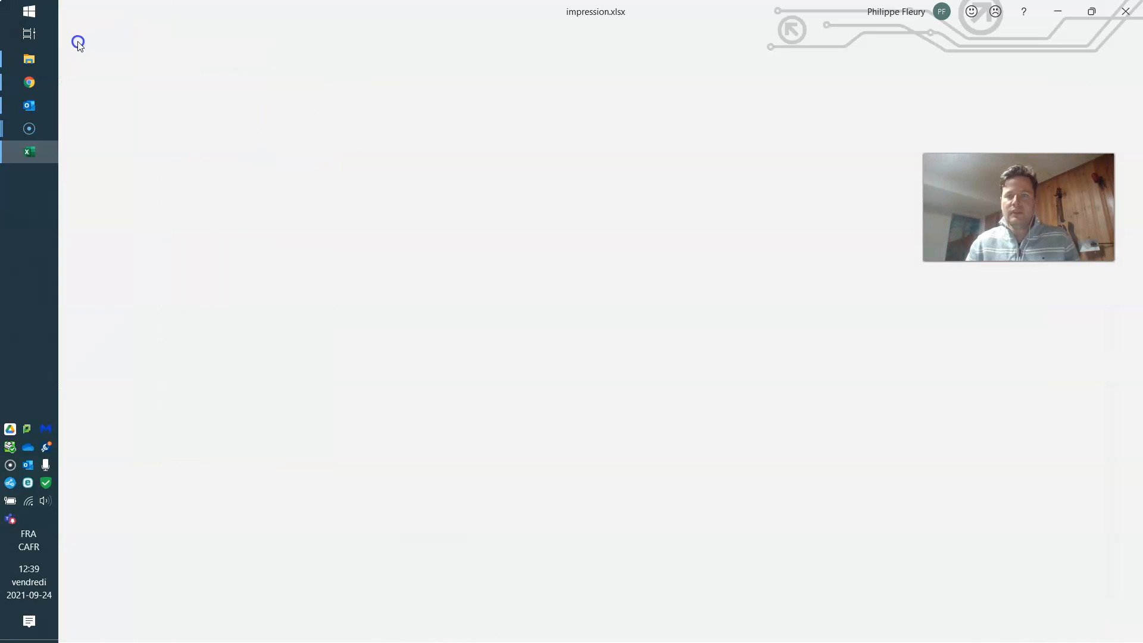